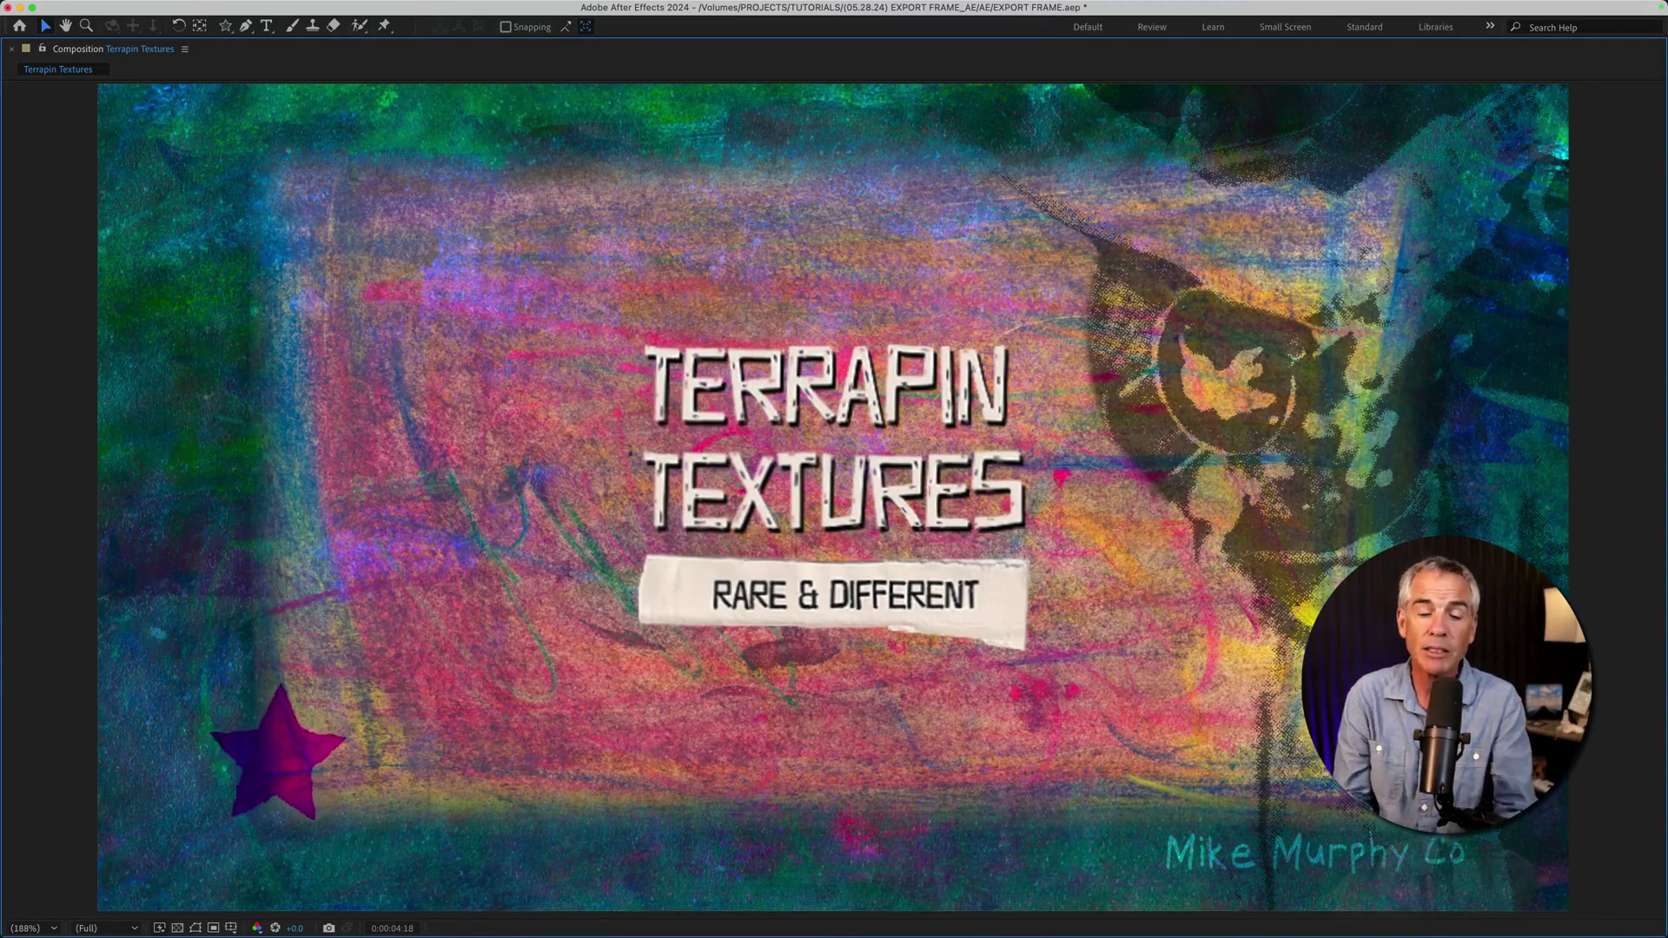
- Restore the full workspace and add a composition marker at 0:00:03:23
key("grave")
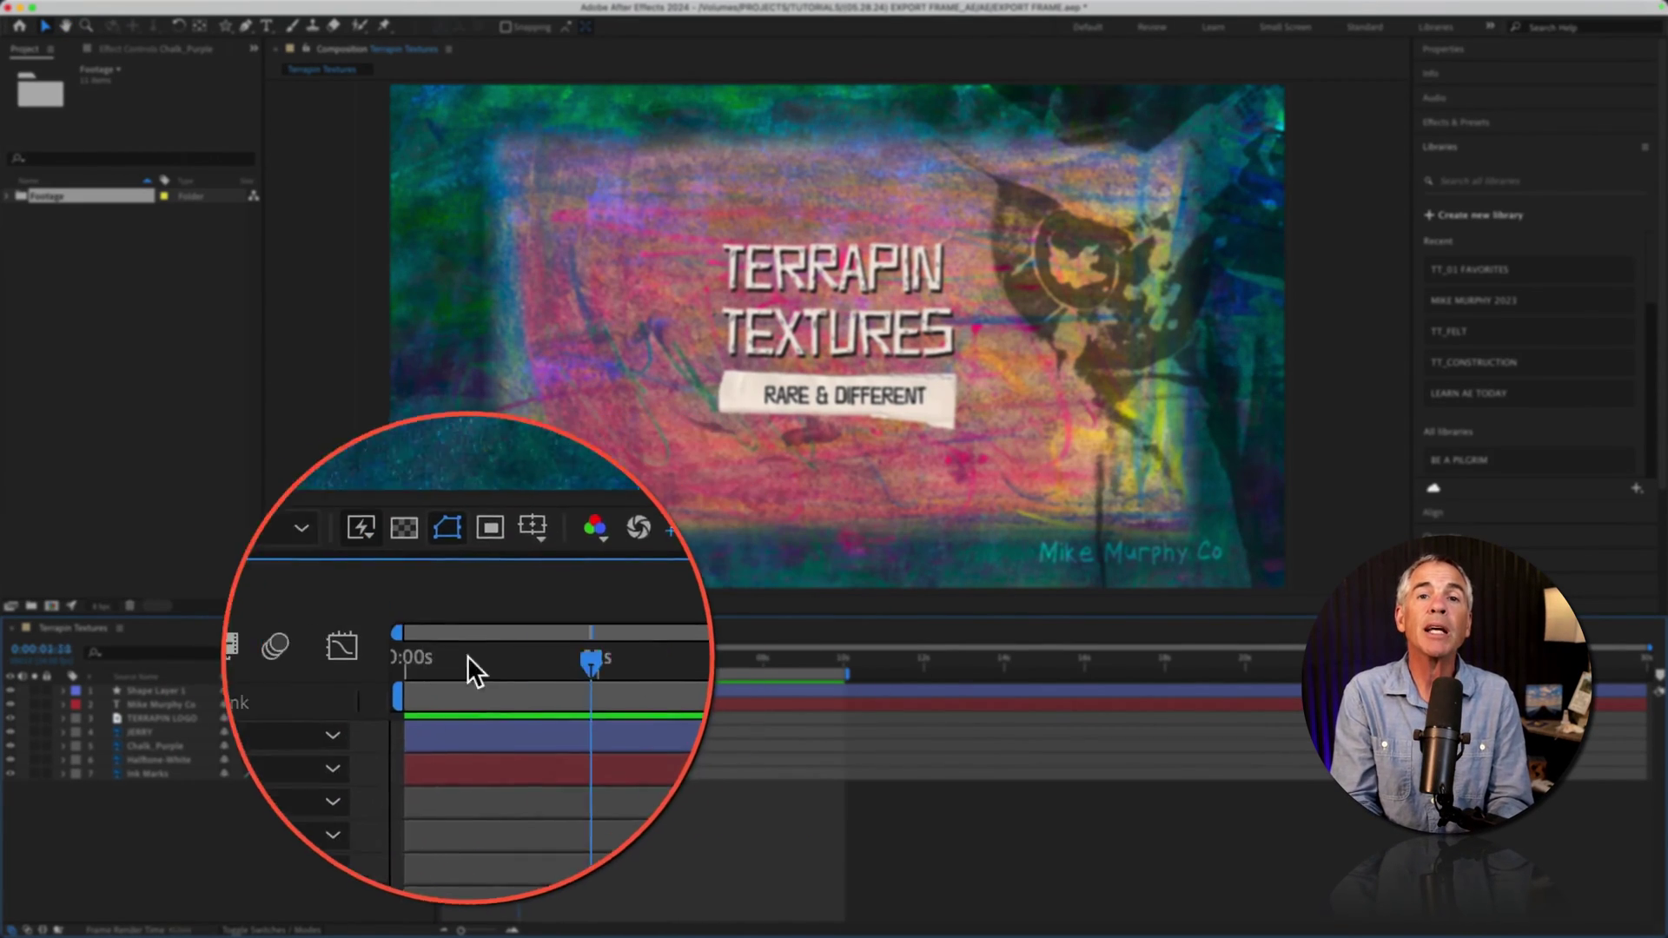
left_click_drag(472, 657, 624, 659)
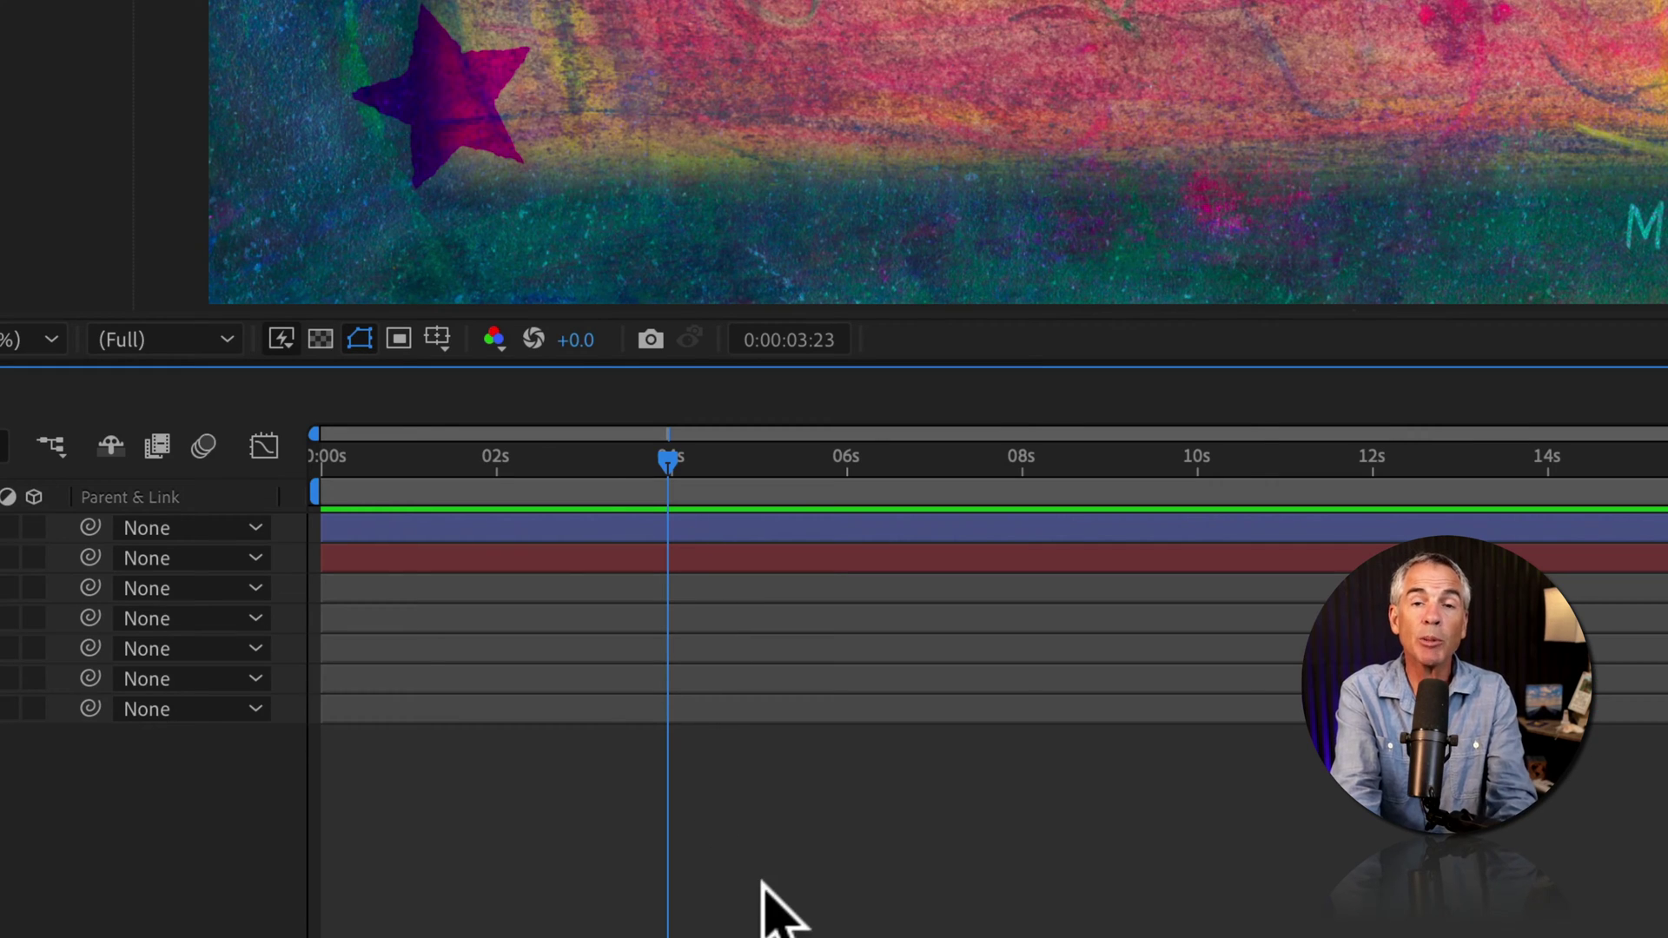
key("shift+8")
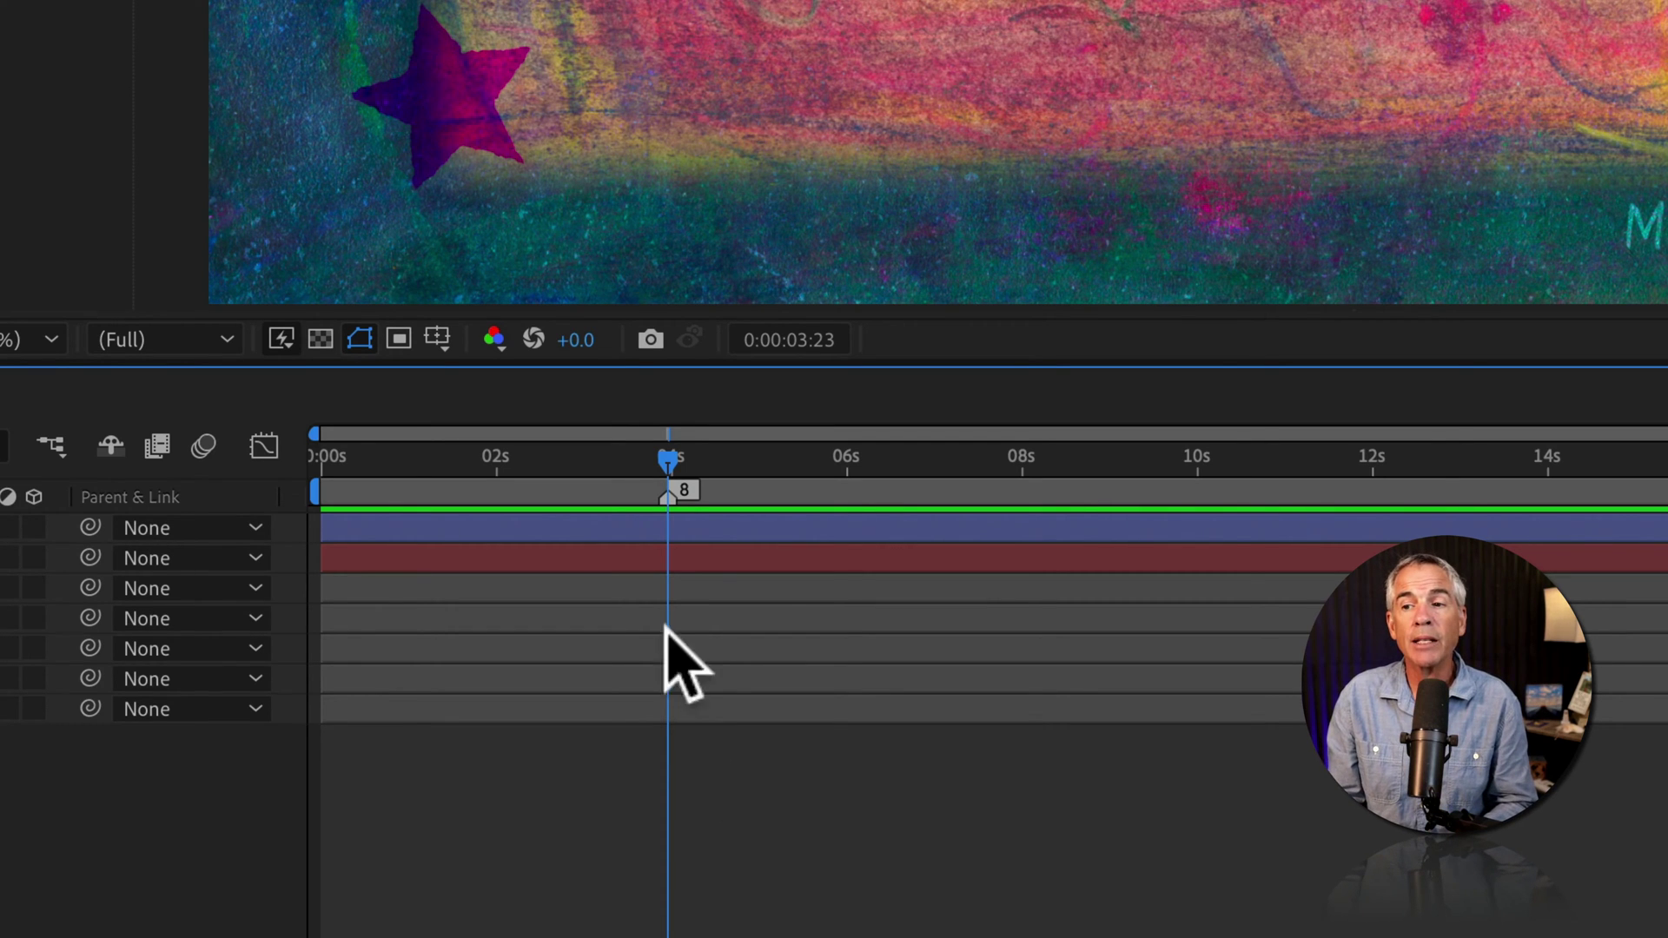
- Give the marker the comment 'Export as JPEG' and return to the composition start
double_click(671, 502)
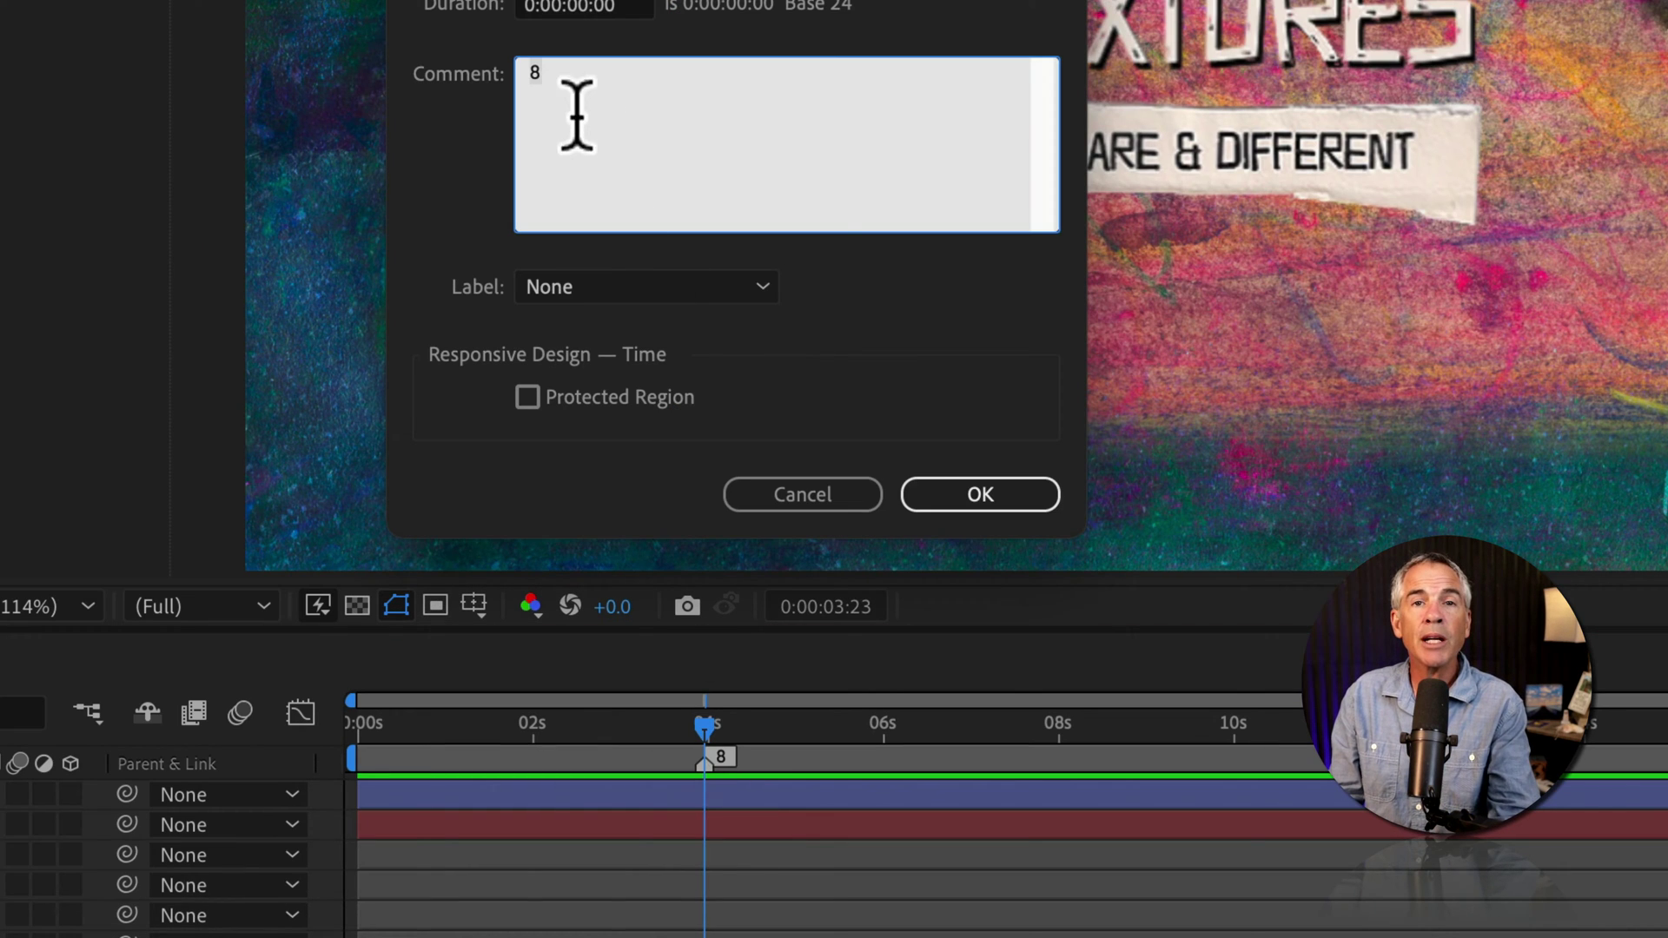
type("Export as JPEG")
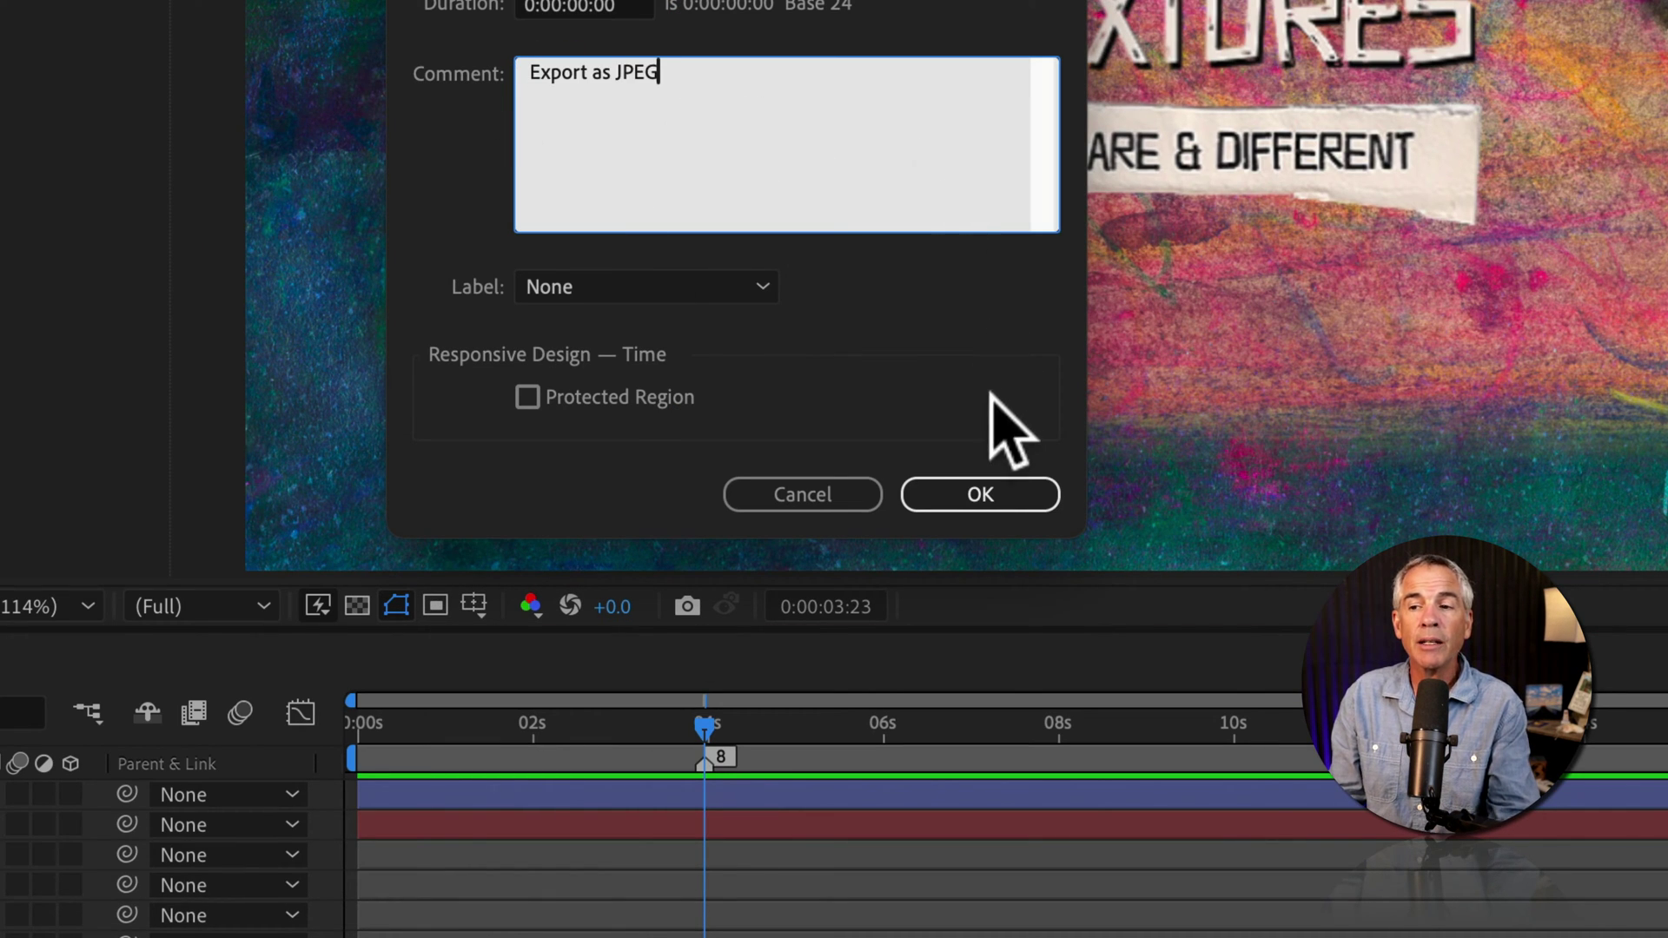
left_click(985, 491)
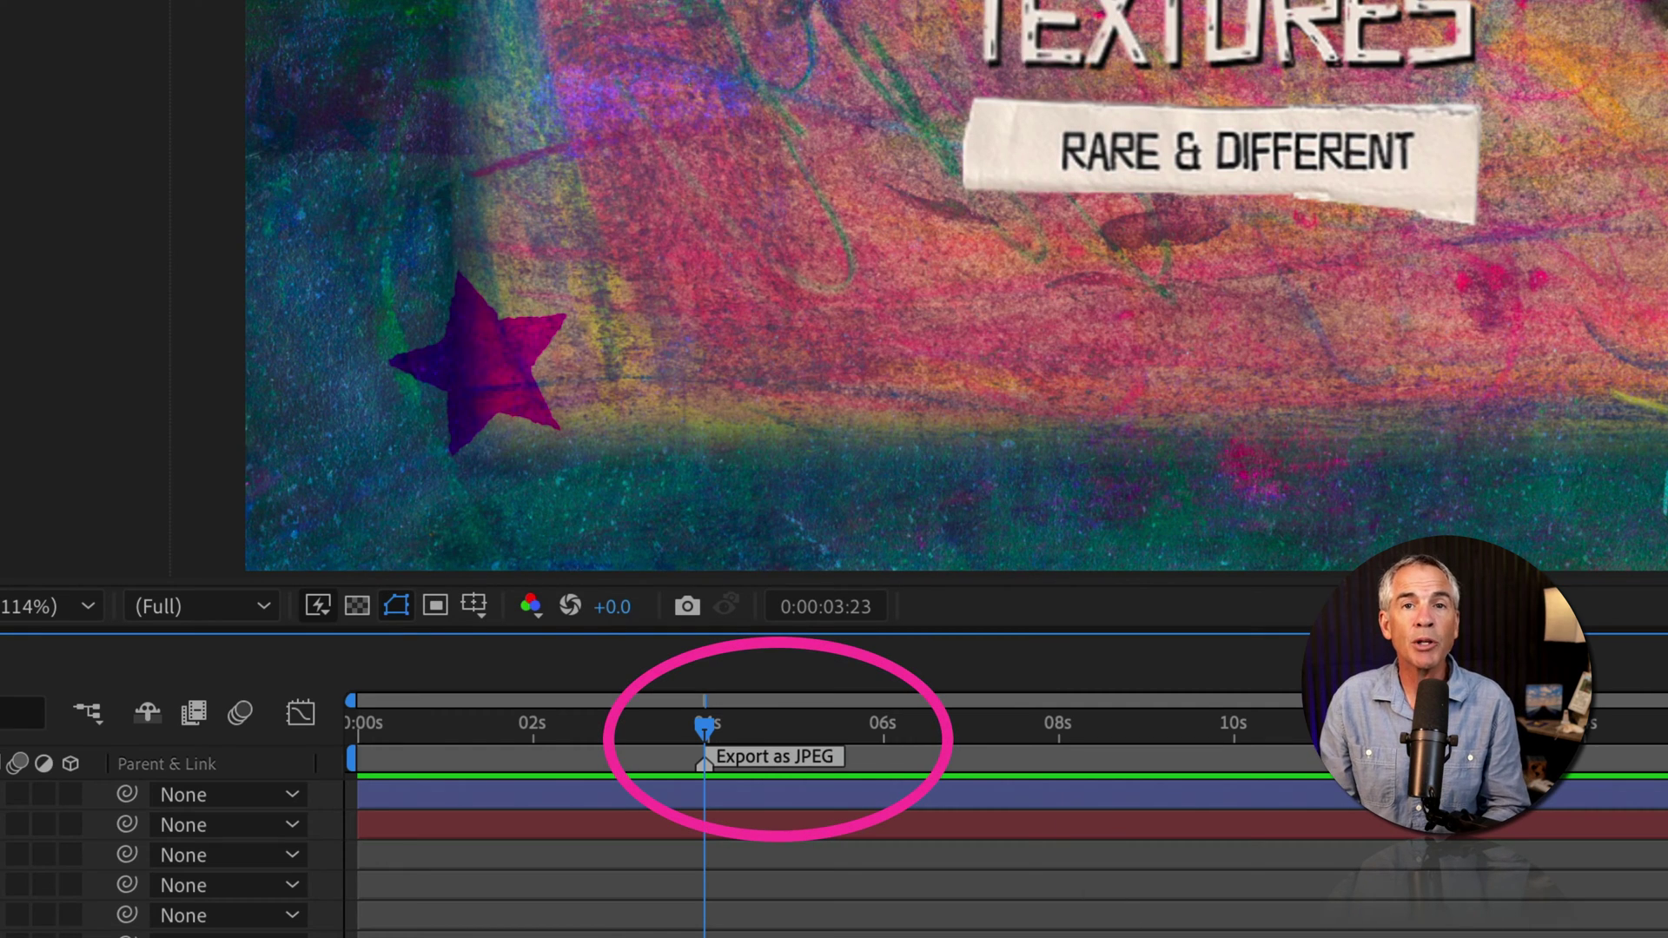
key("Home")
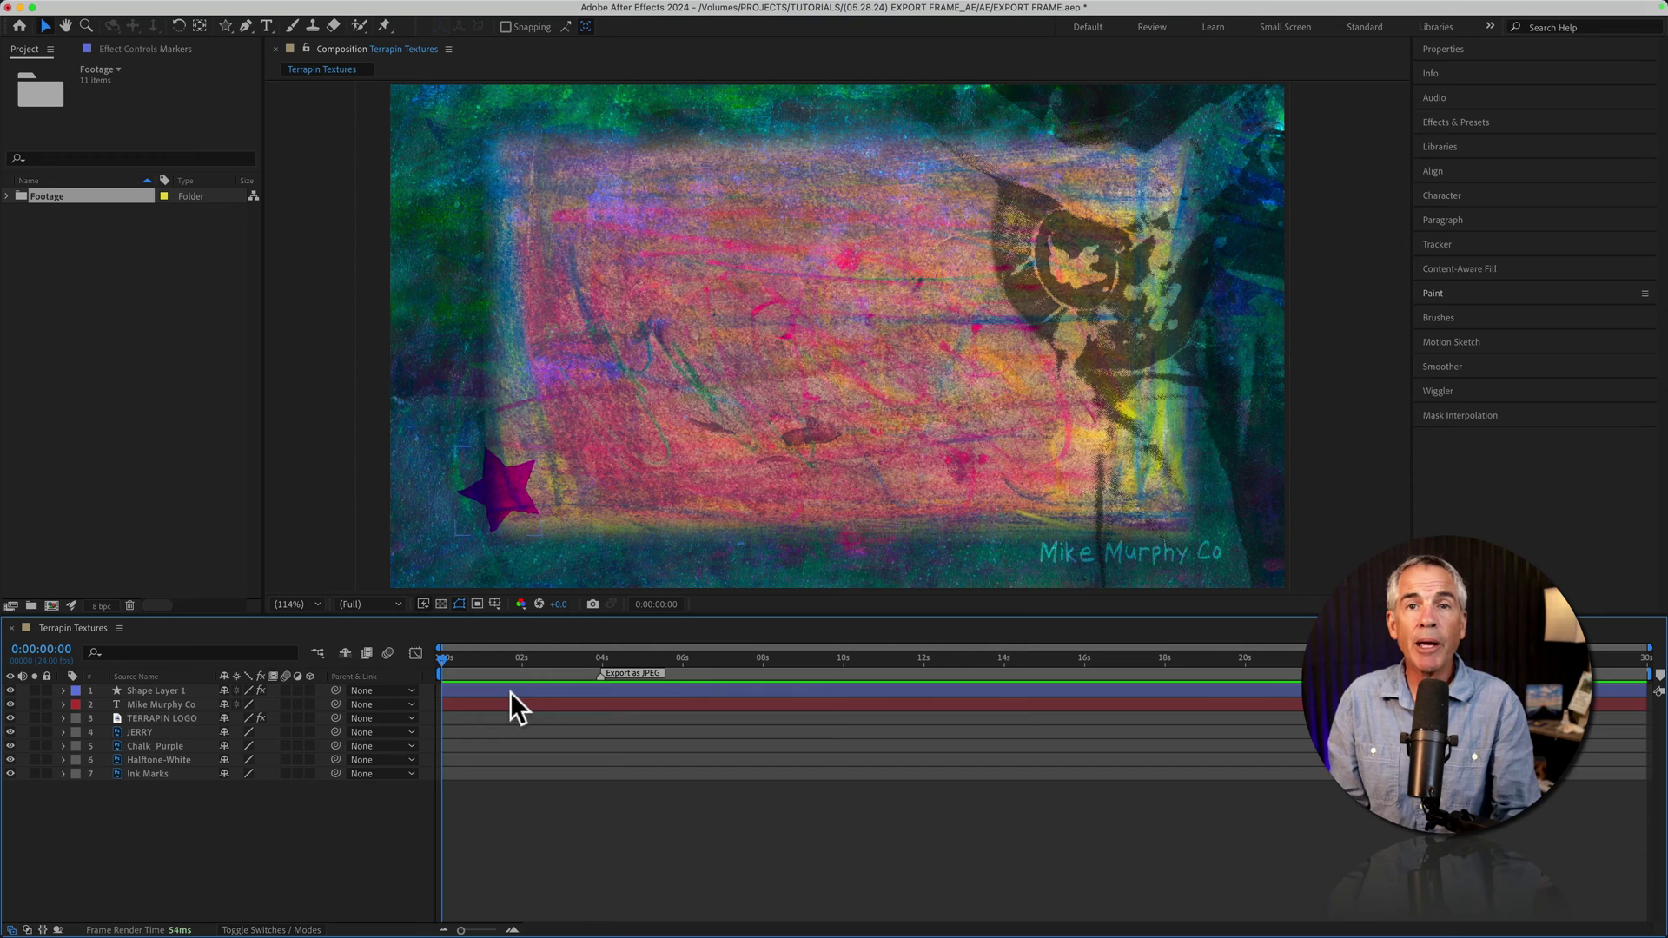
- Snap the current time to the Export as JPEG marker and bring up Composition > Save Frame As
key("shift")
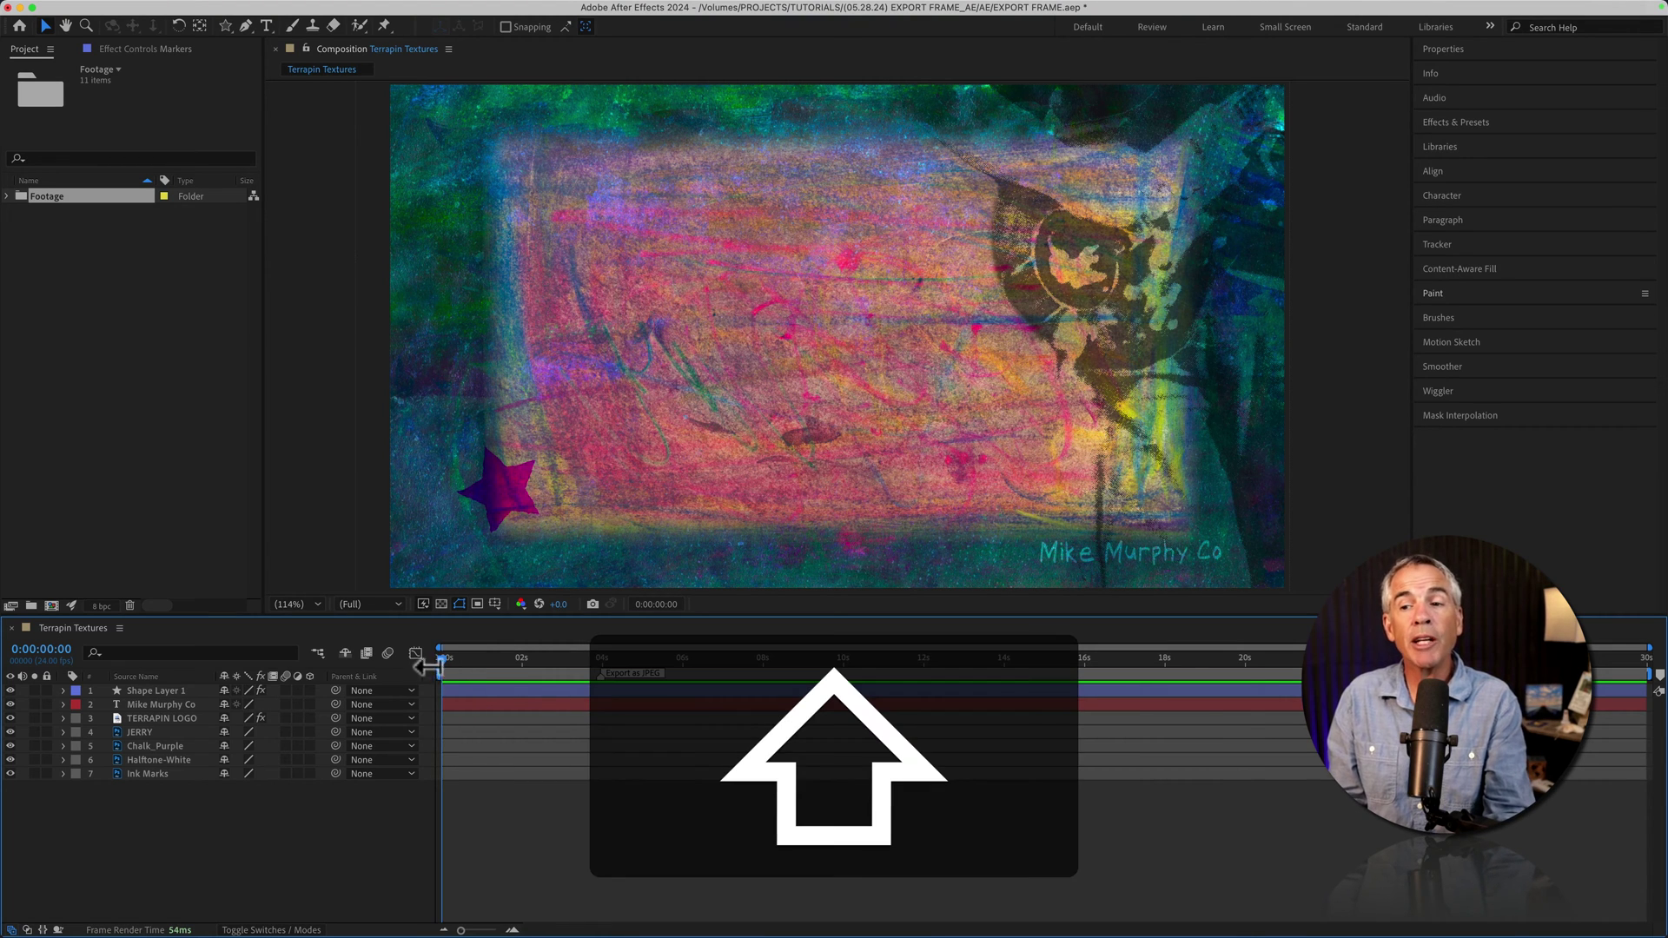
left_click_drag(443, 660, 593, 658)
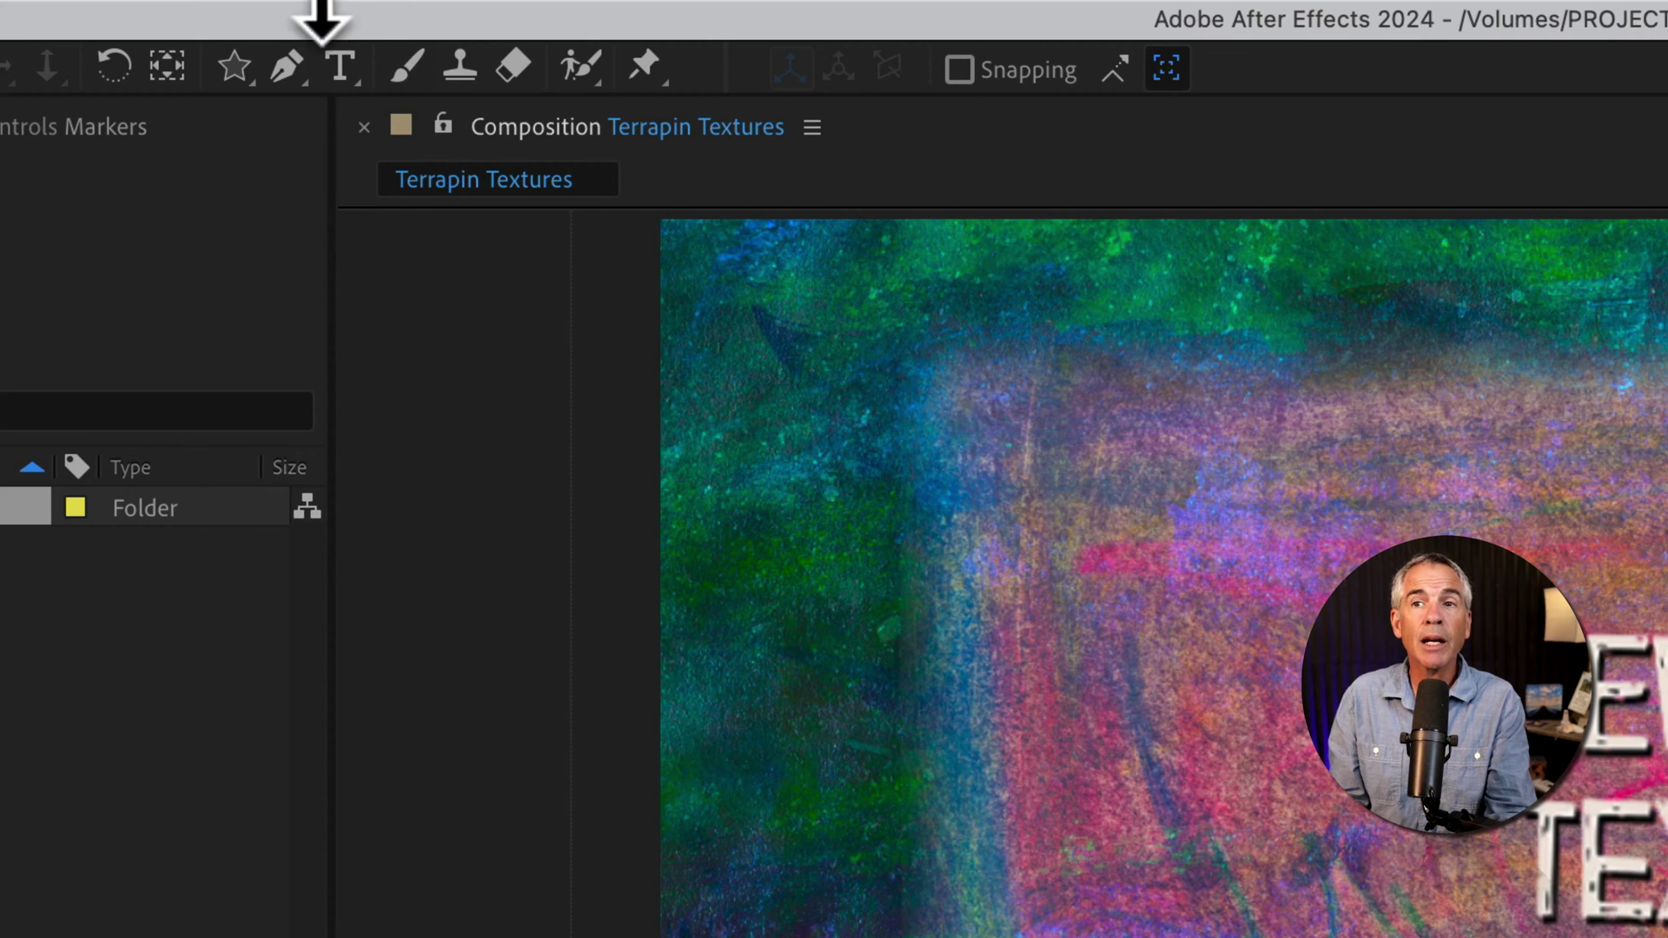
mouse_move(195, 2)
left_click(280, 9)
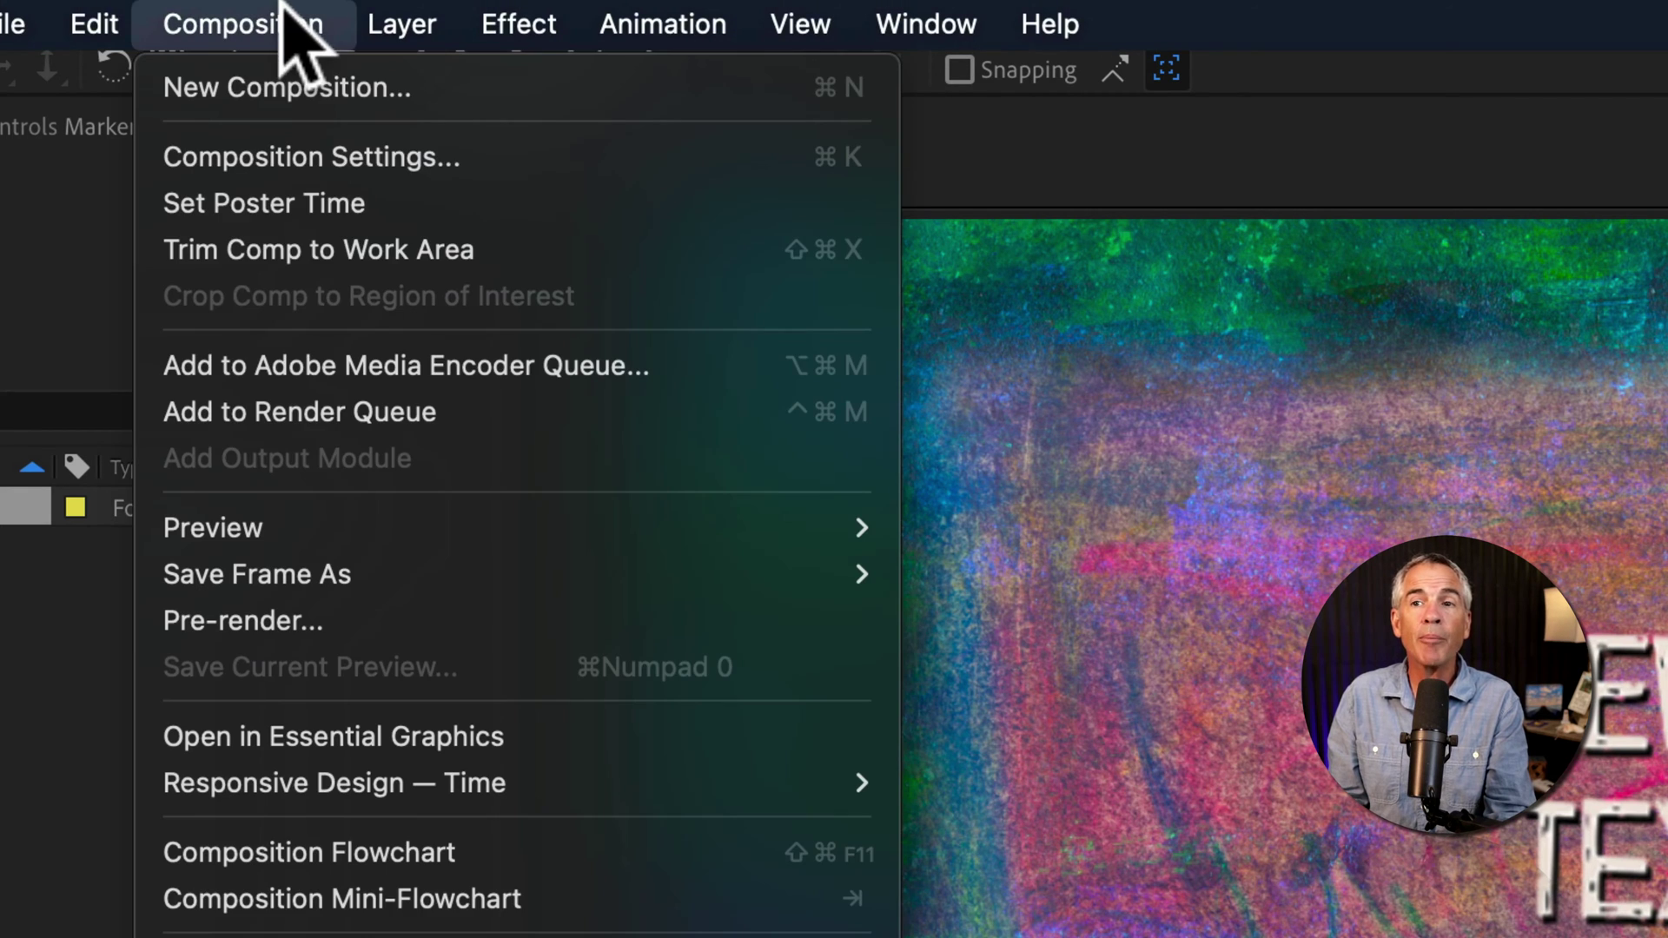
mouse_move(409, 577)
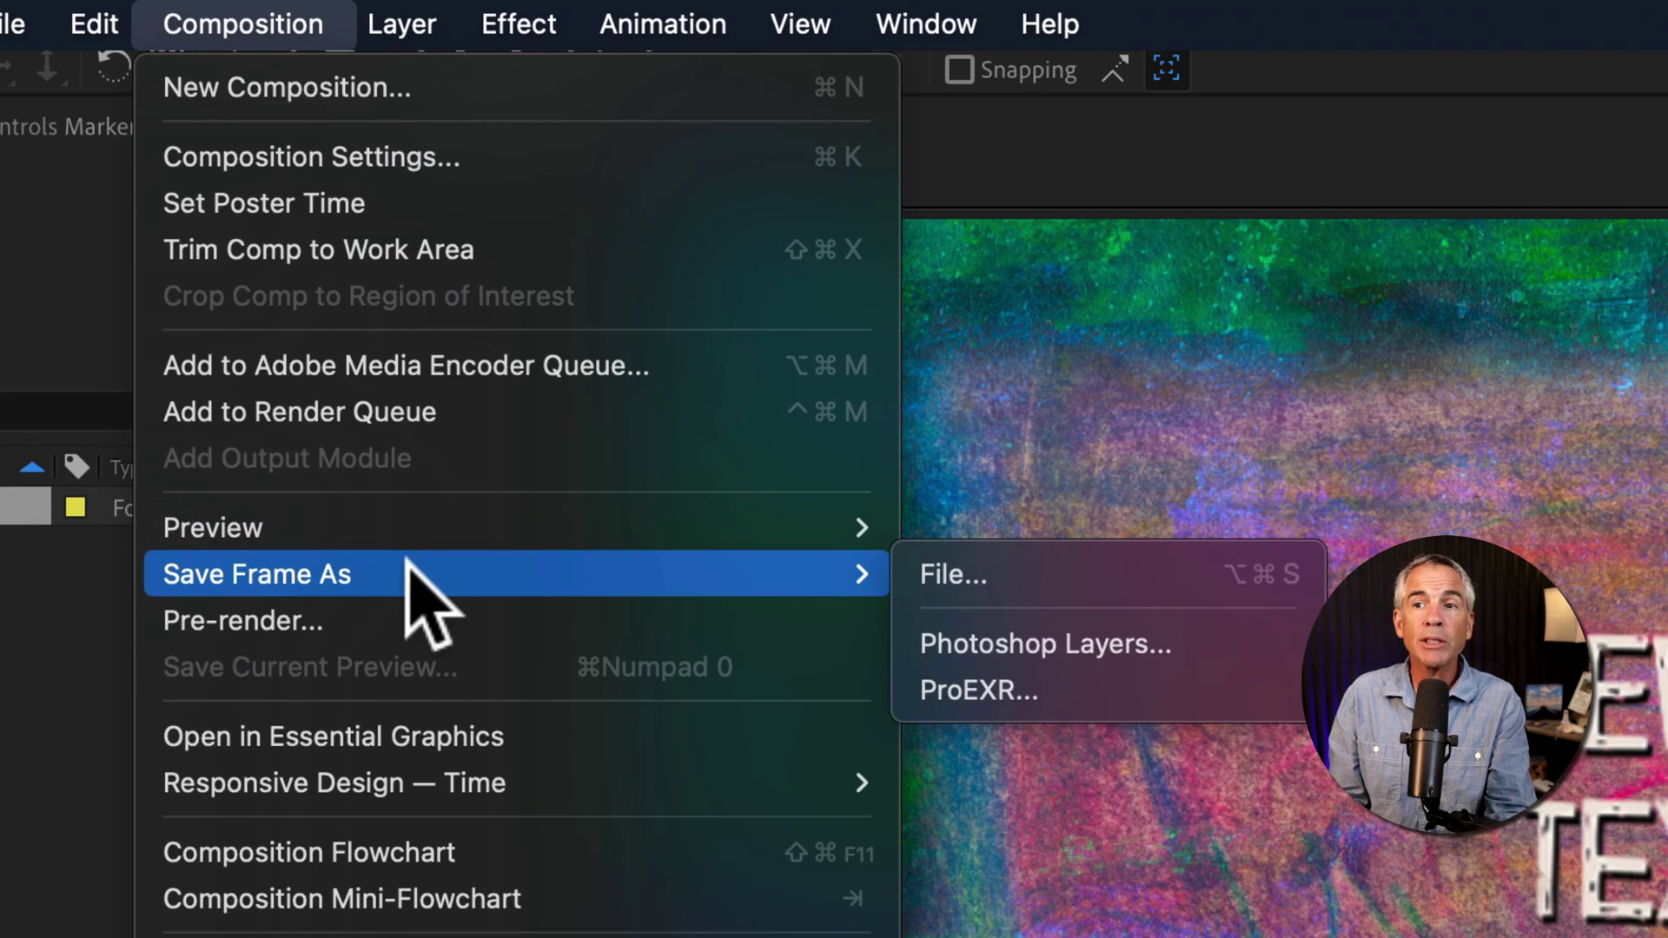
- Save the 0:00:03:23 frame as a file, queuing Terrapin Textures (0-00-03-23).psd in the Render Queue
left_click(1142, 569)
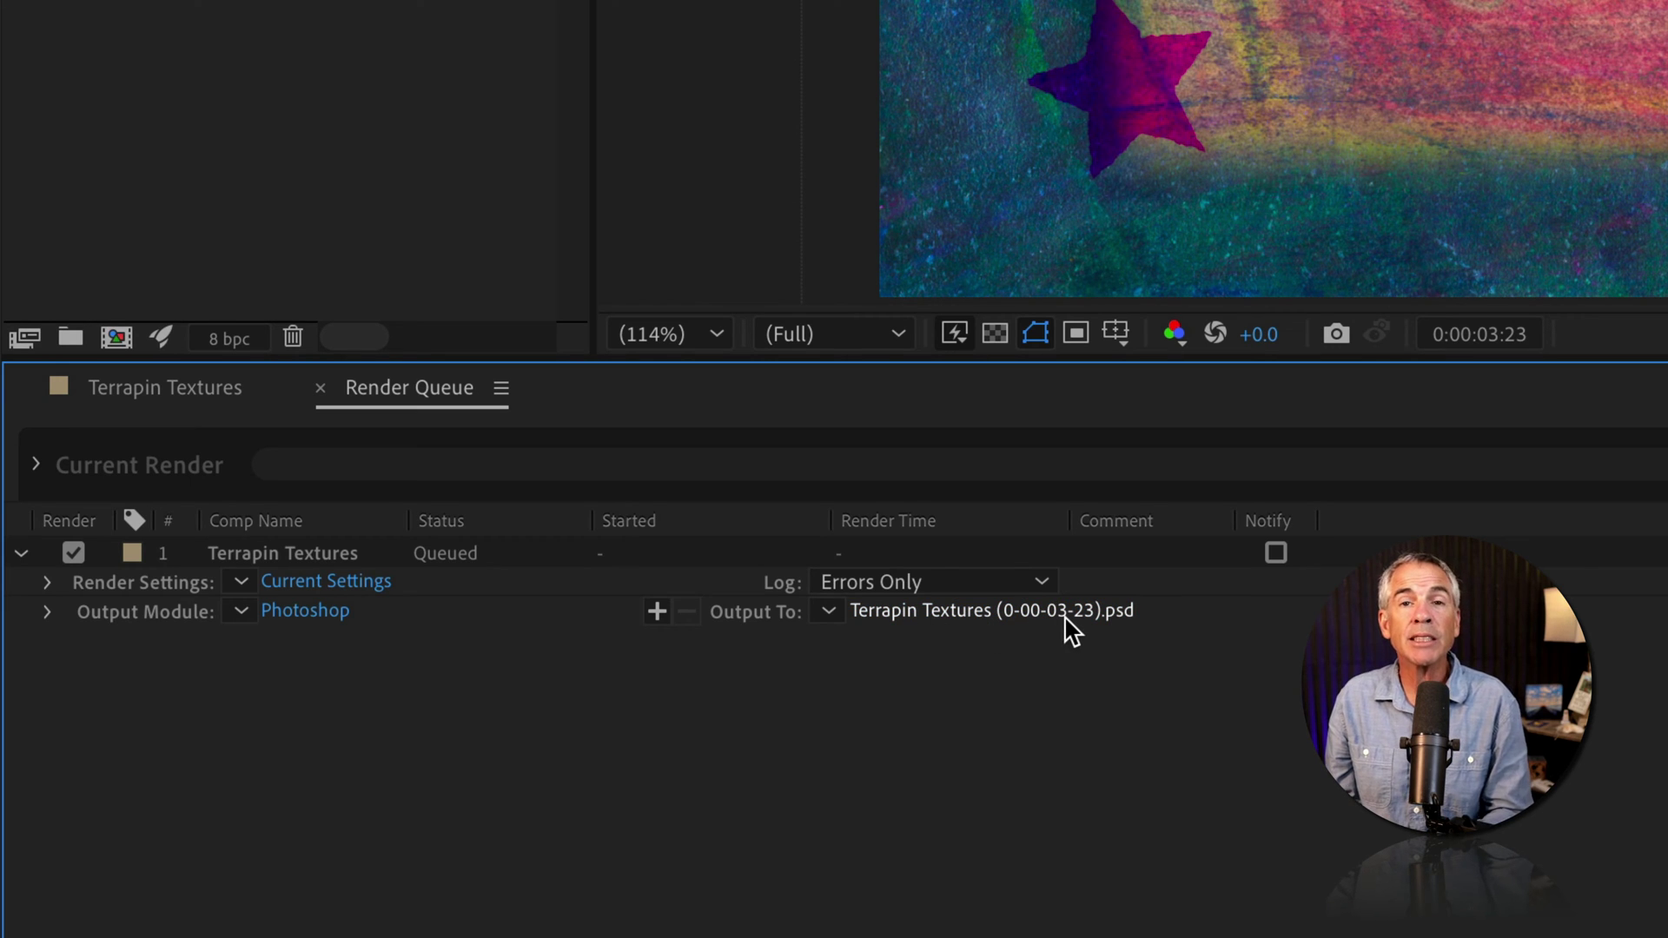
left_click(167, 390)
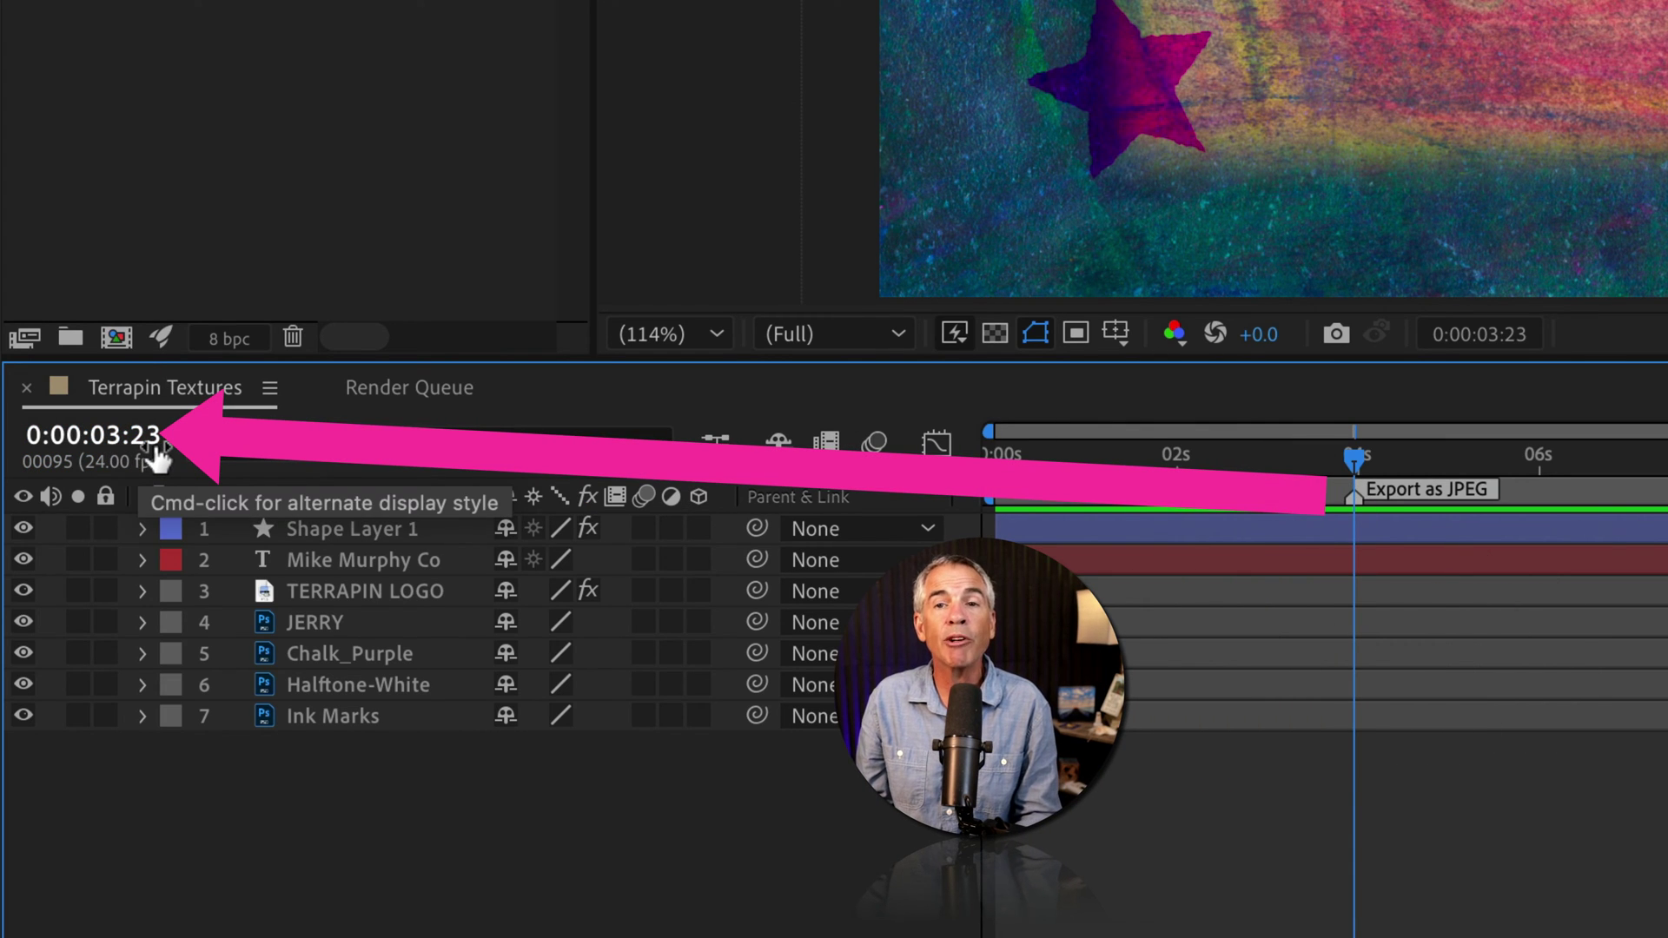
left_click(344, 388)
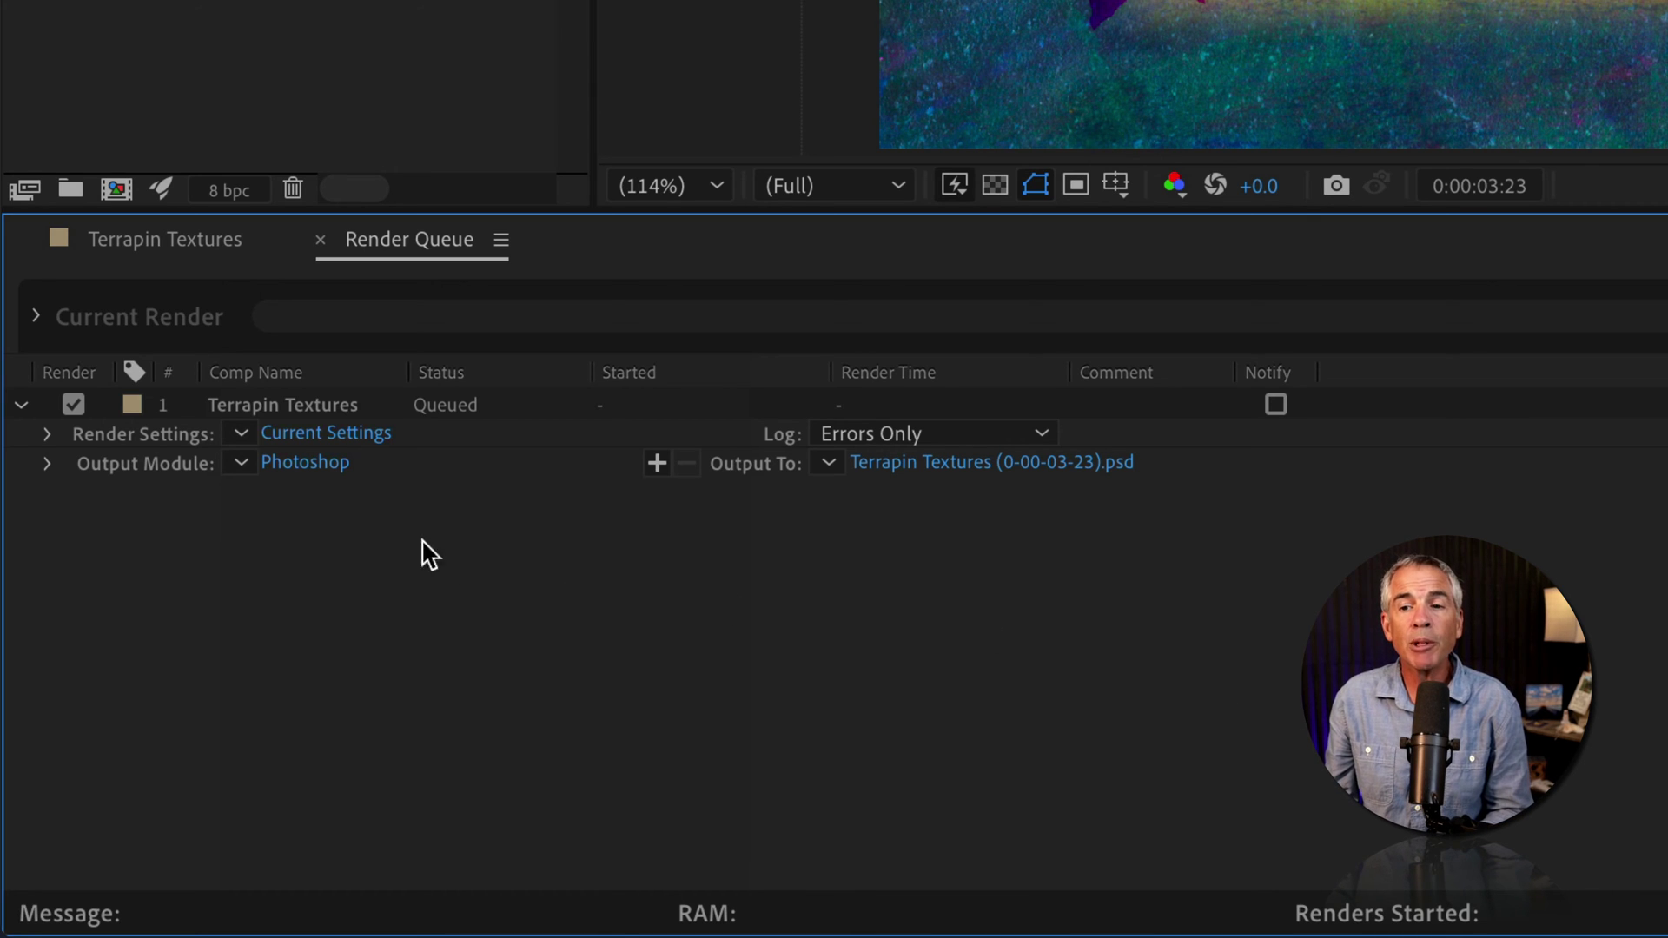
- Switch the queued item's output module to a custom JPEG Sequence format
left_click(240, 465)
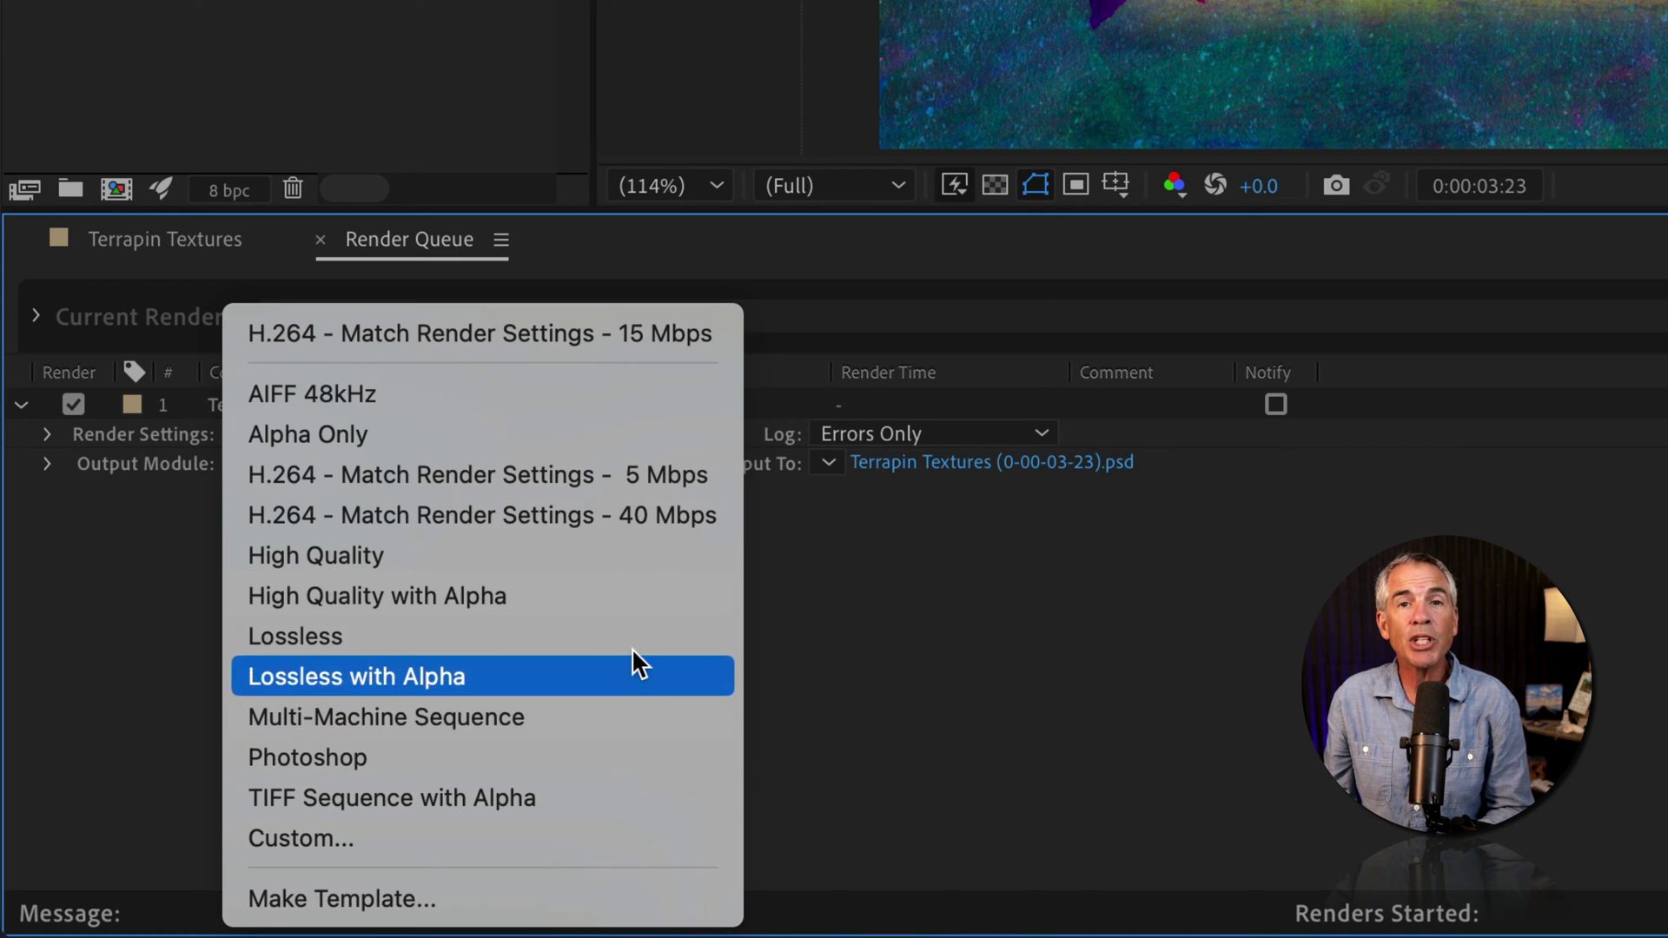
left_click(1082, 761)
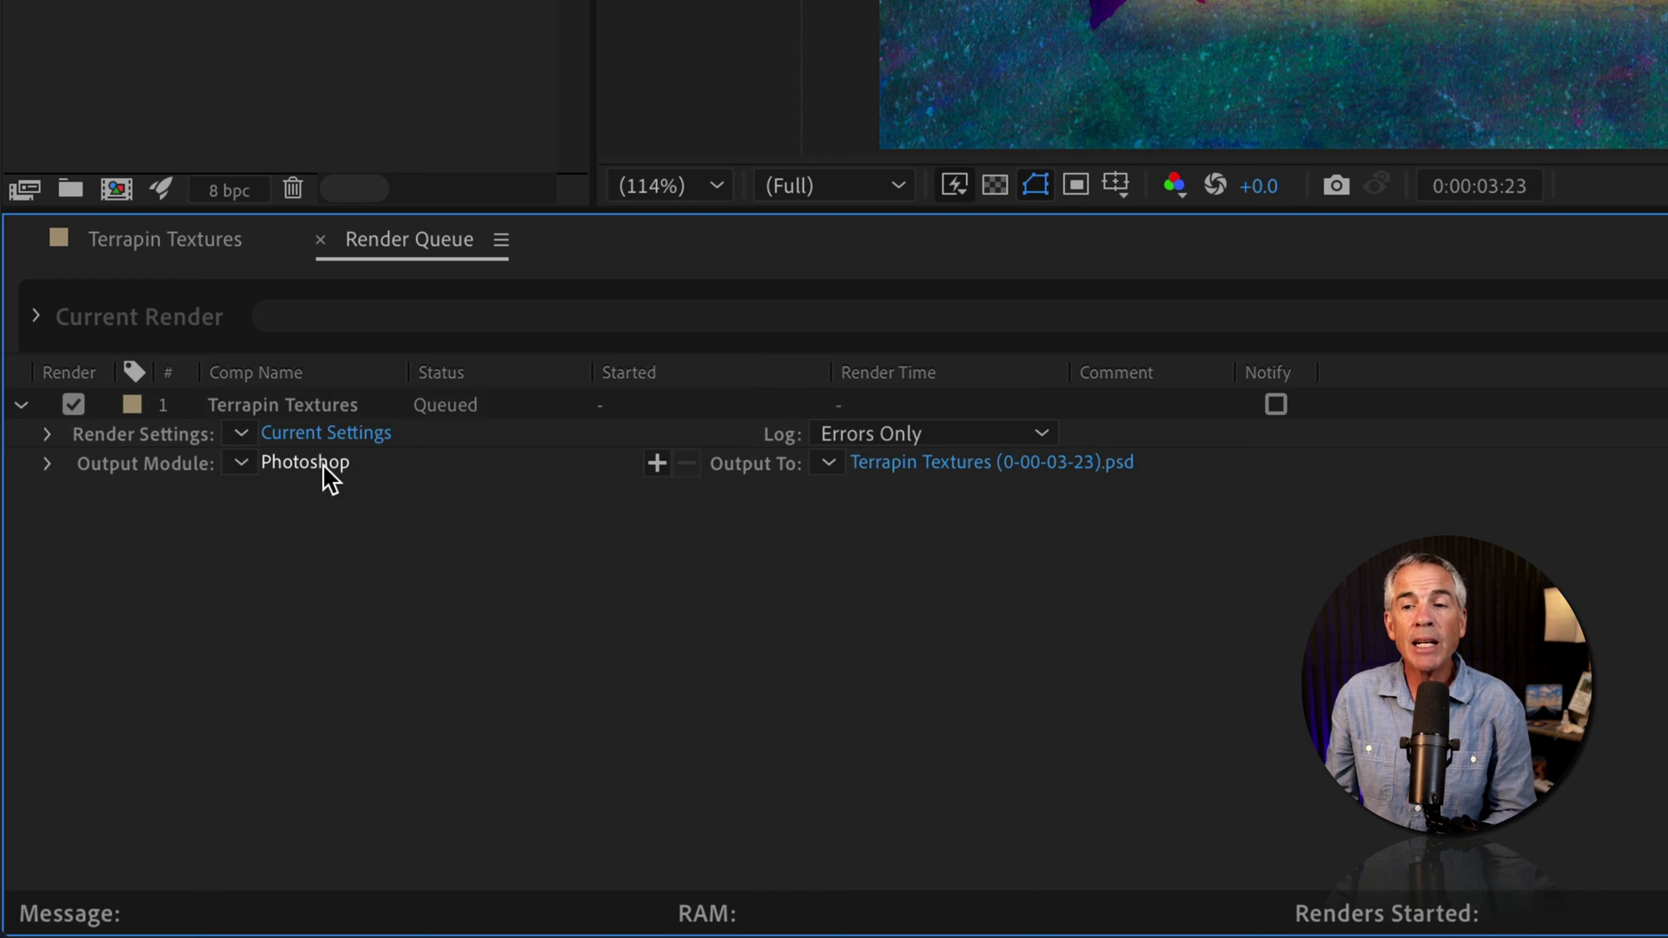
left_click(323, 468)
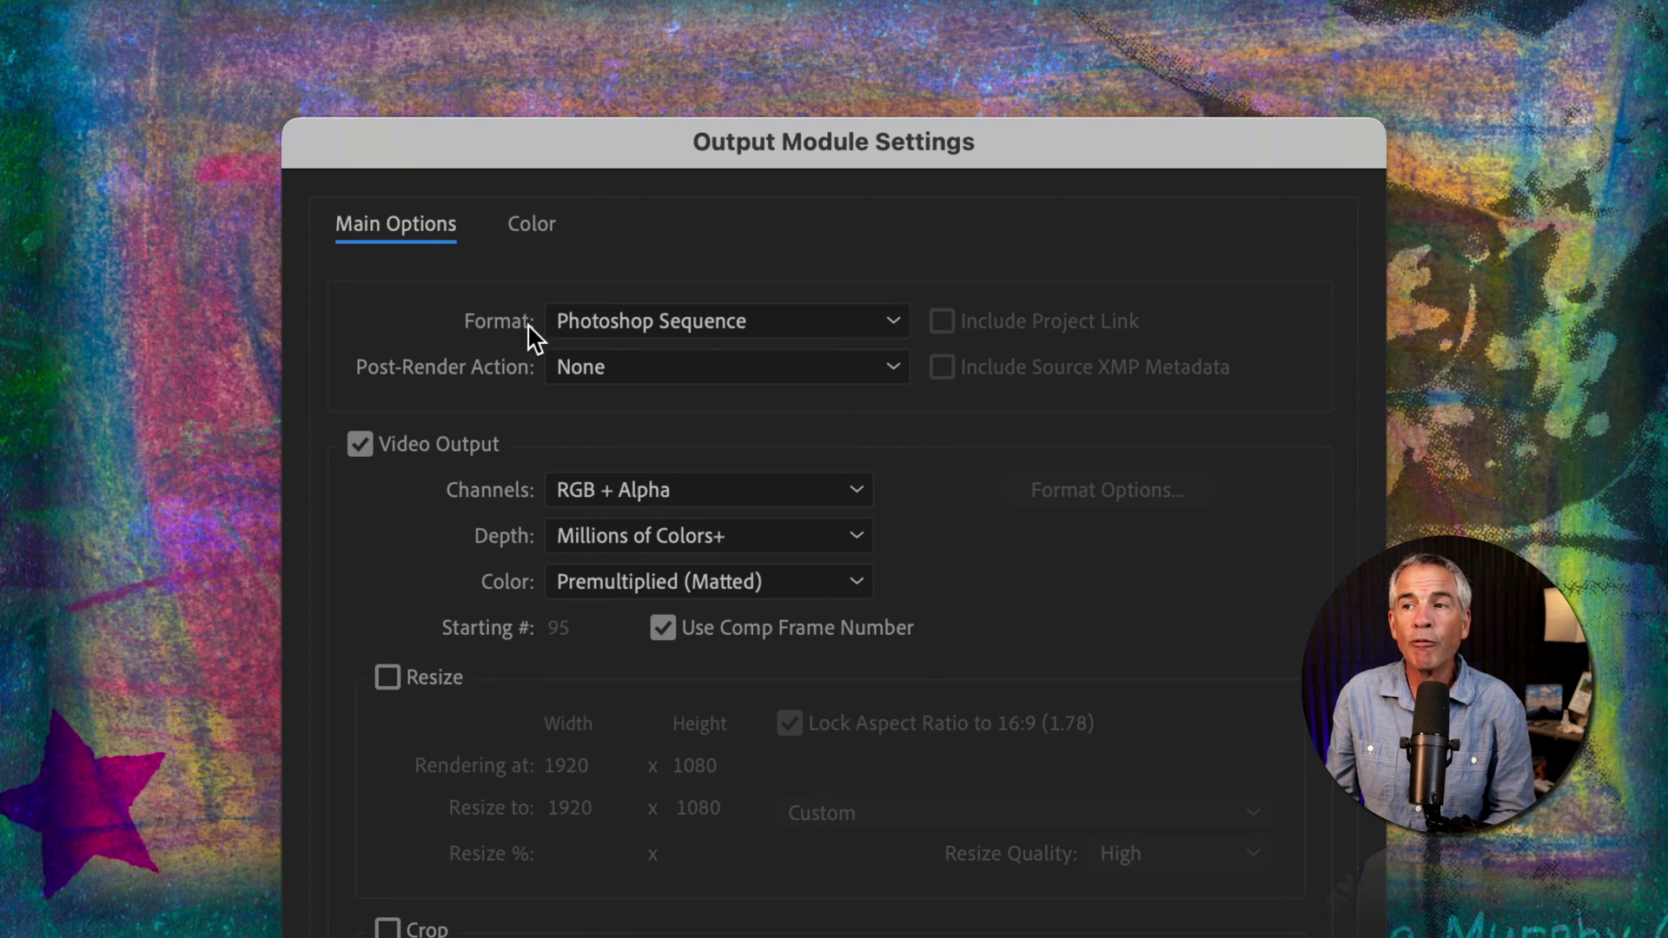
left_click(573, 328)
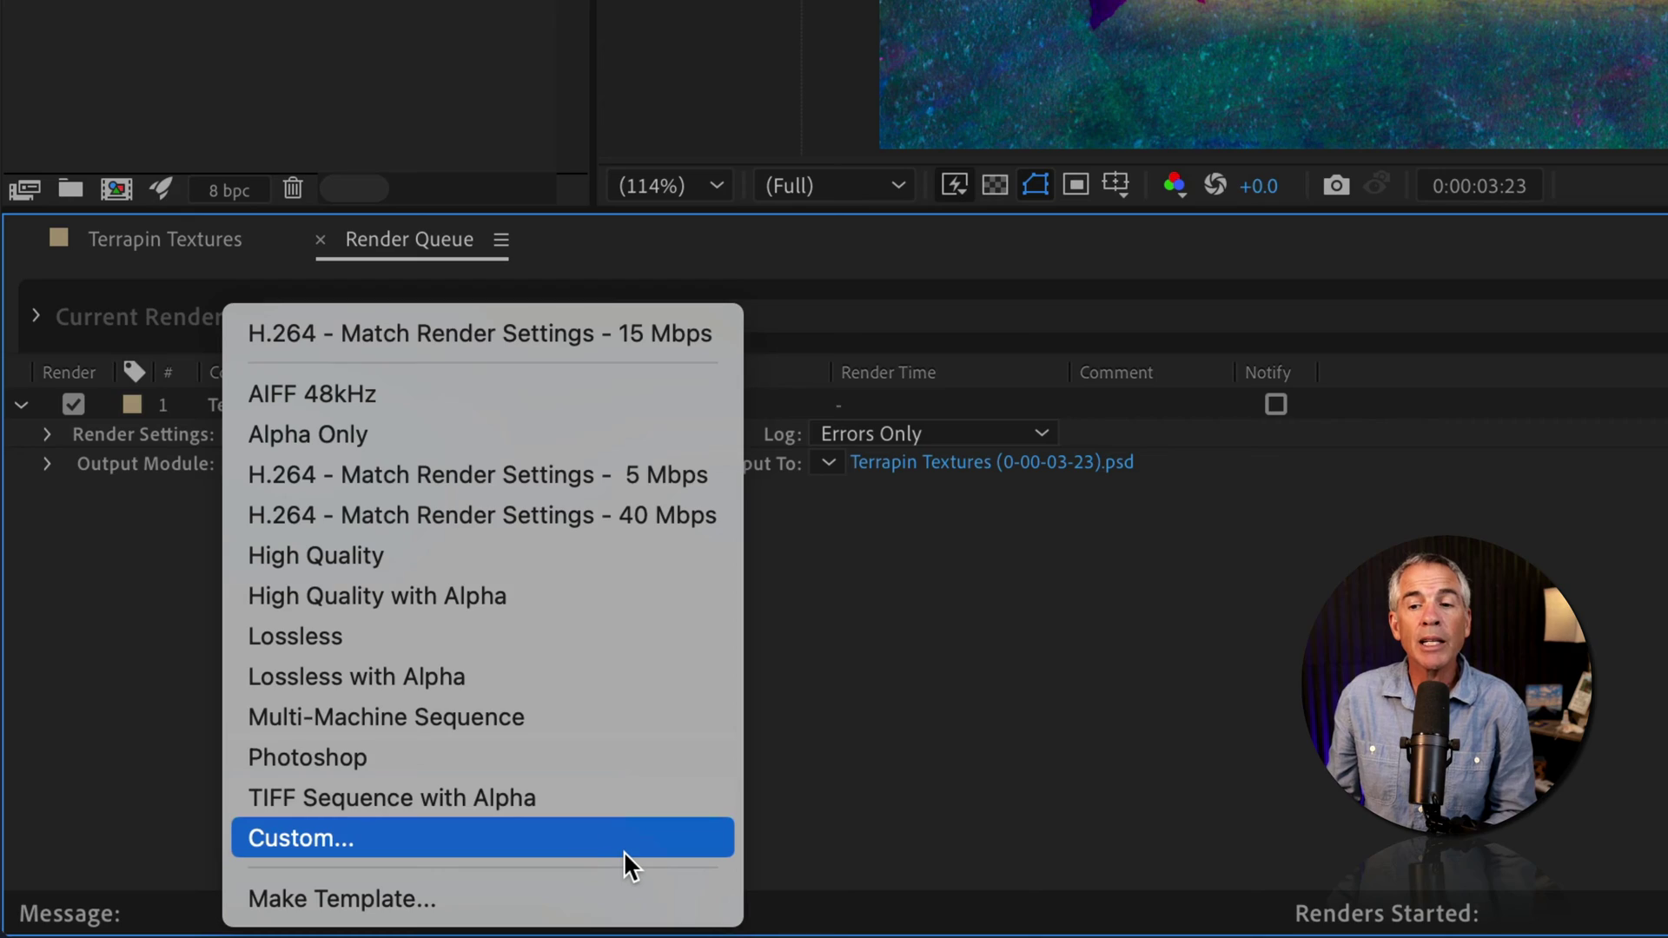
left_click(623, 837)
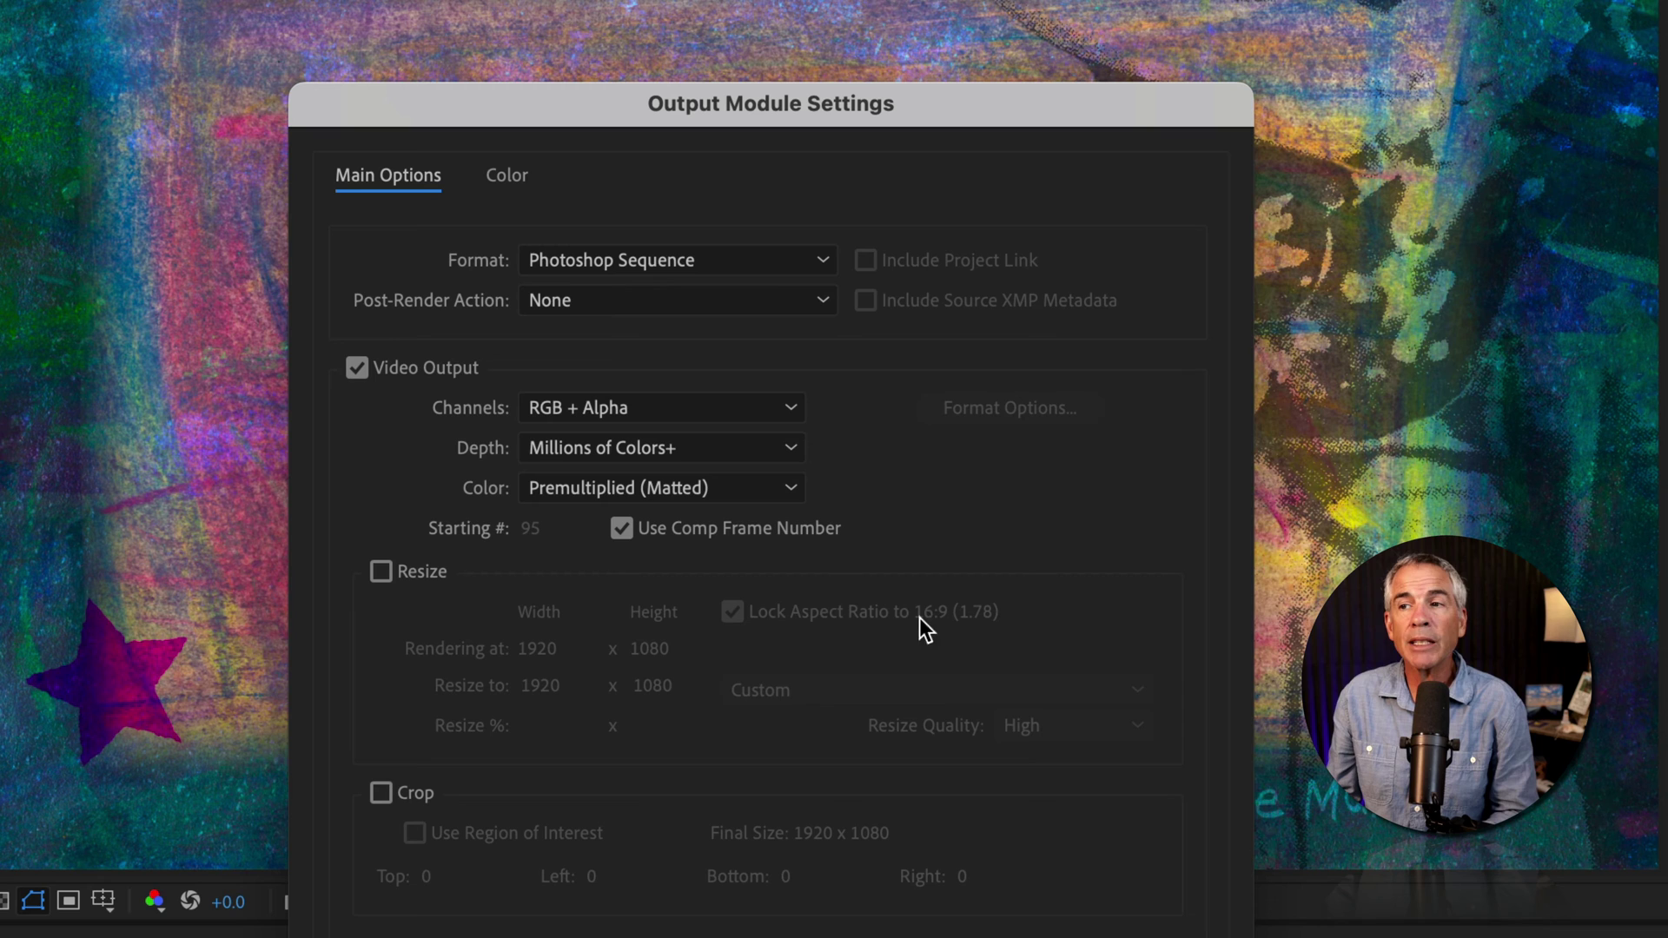
left_click(758, 255)
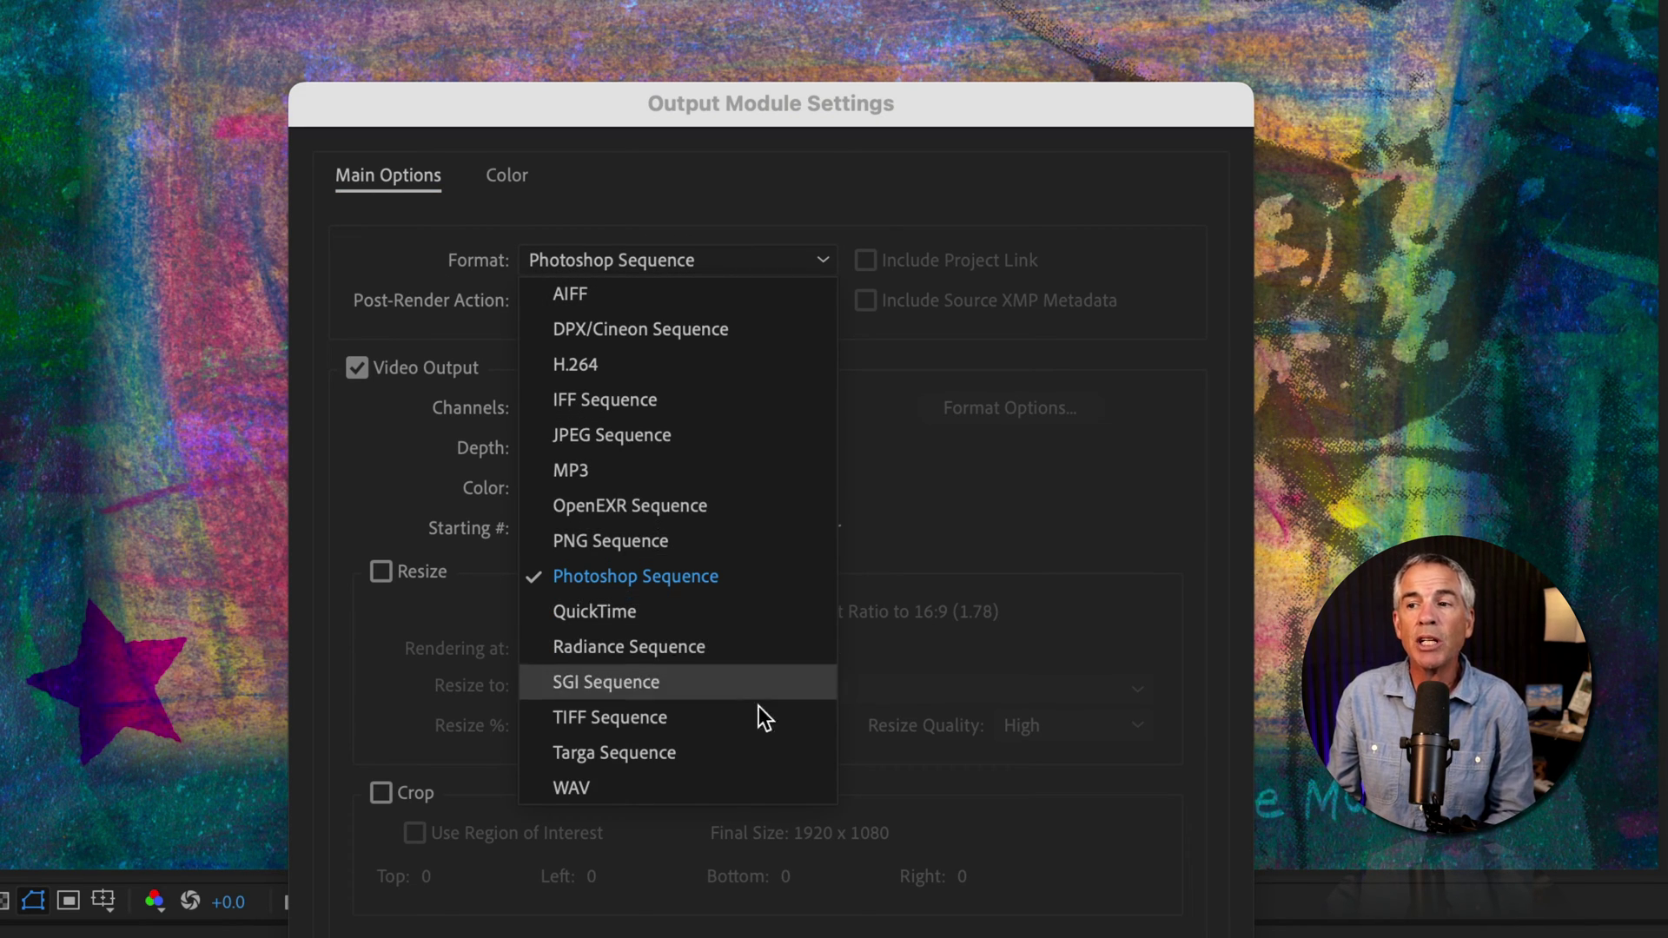
left_click(749, 440)
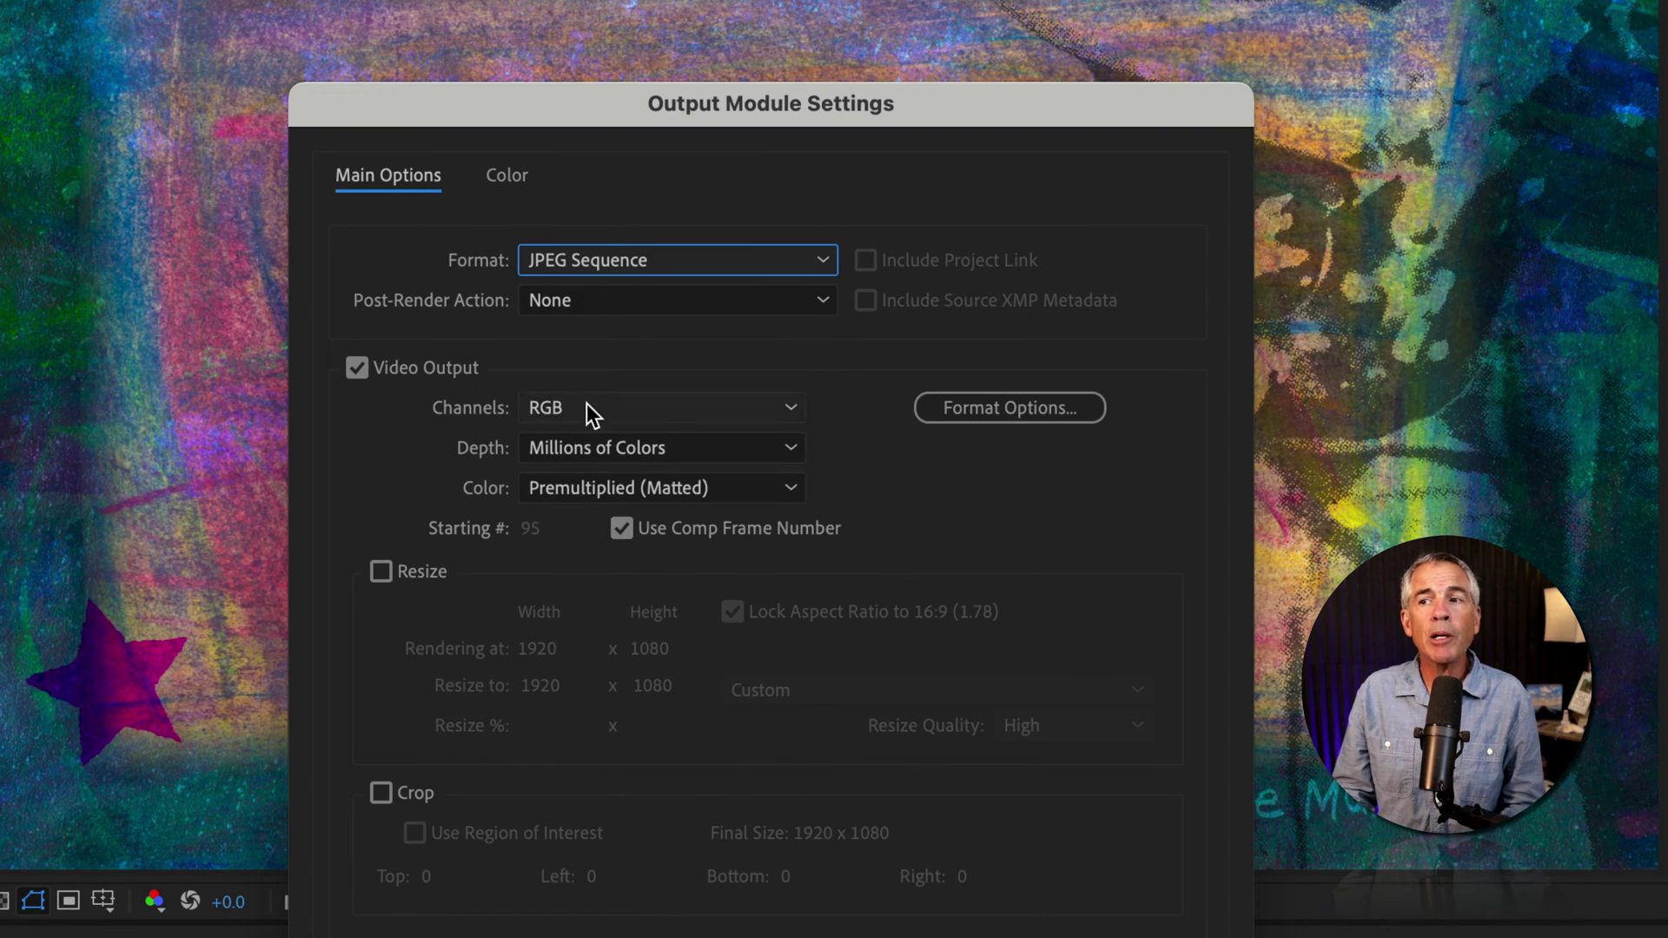
- Set JPEG quality to 10 (Maximum) and keep resizing off for full 1920×1080 output
left_click(1050, 411)
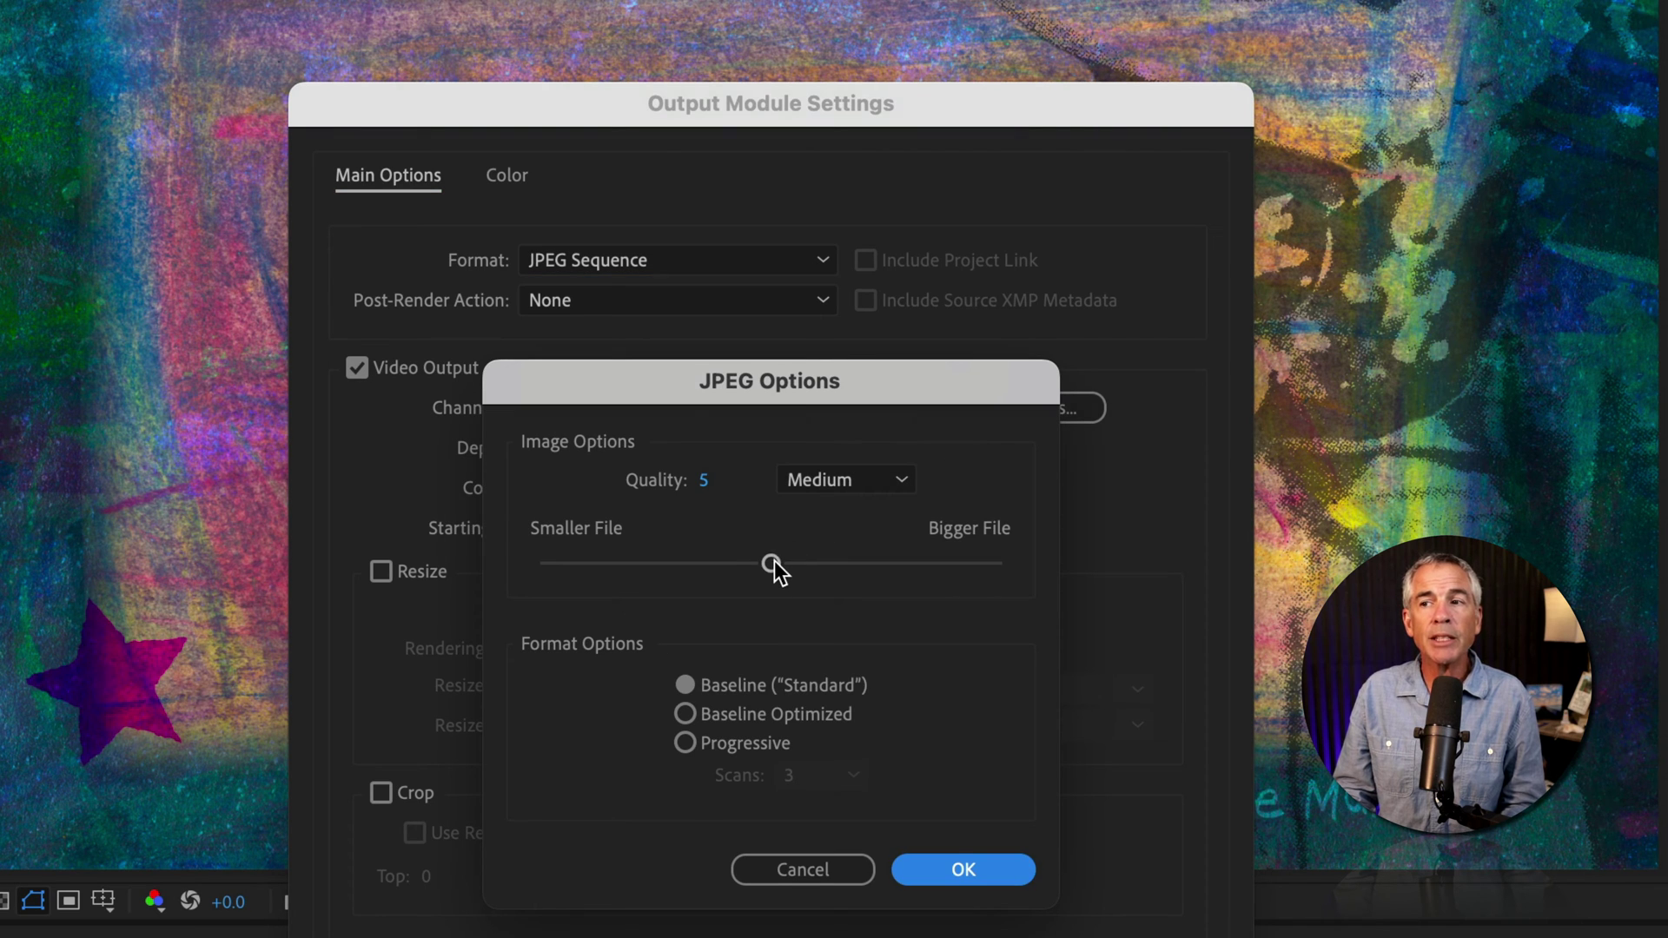
left_click_drag(774, 562, 1118, 560)
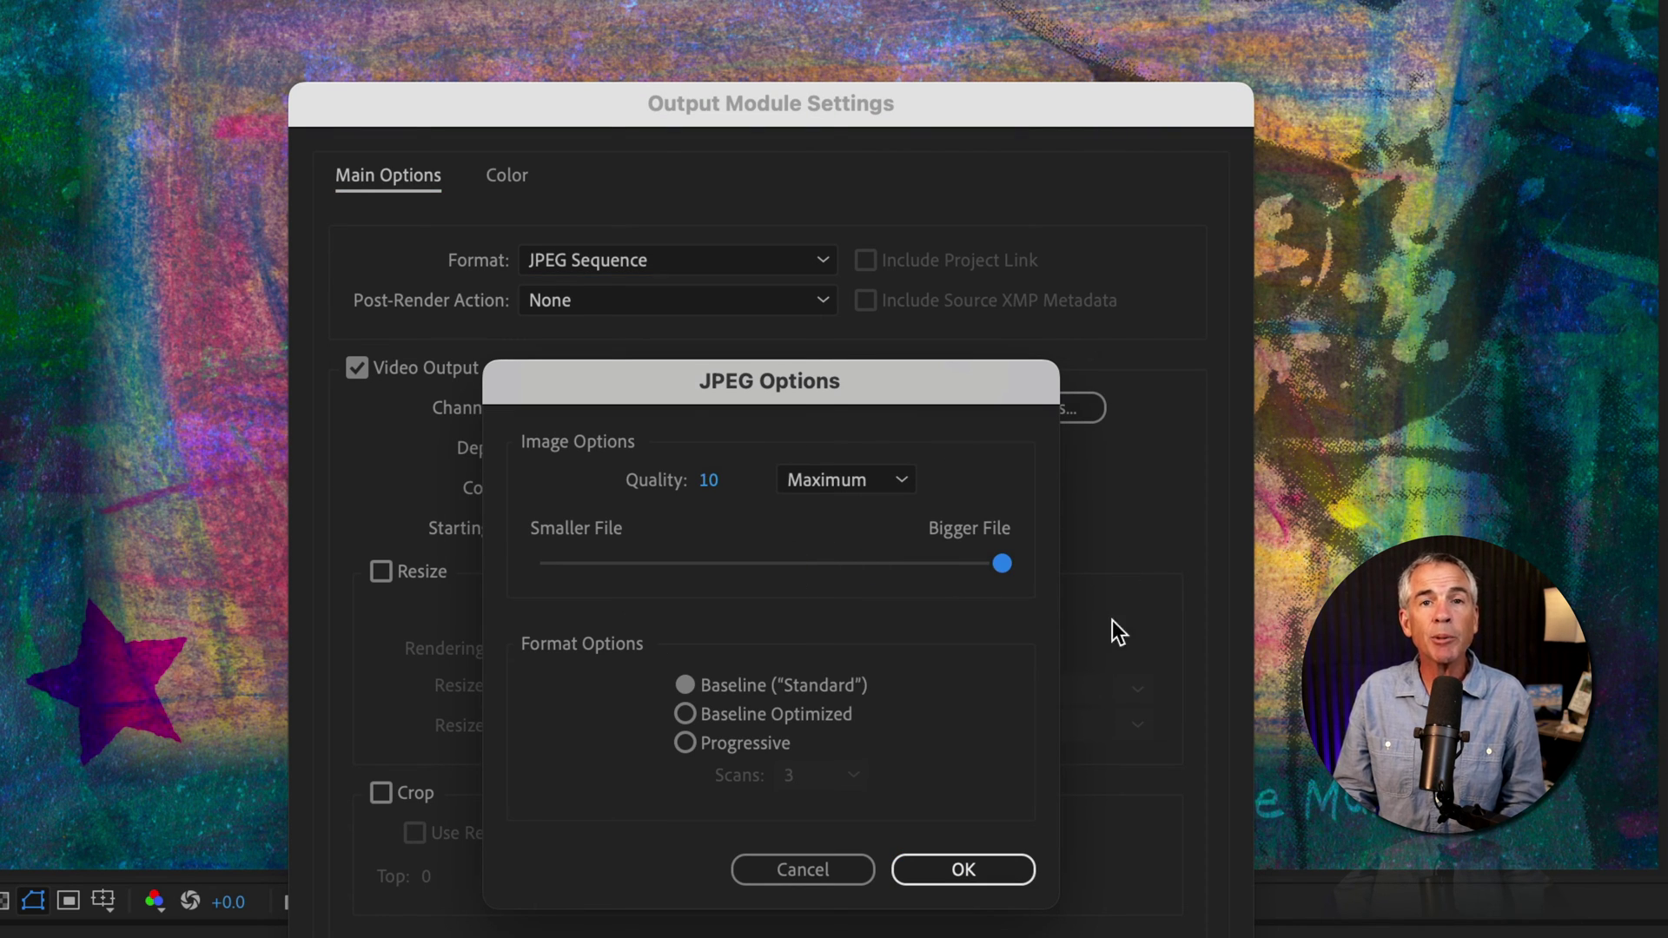
left_click(988, 870)
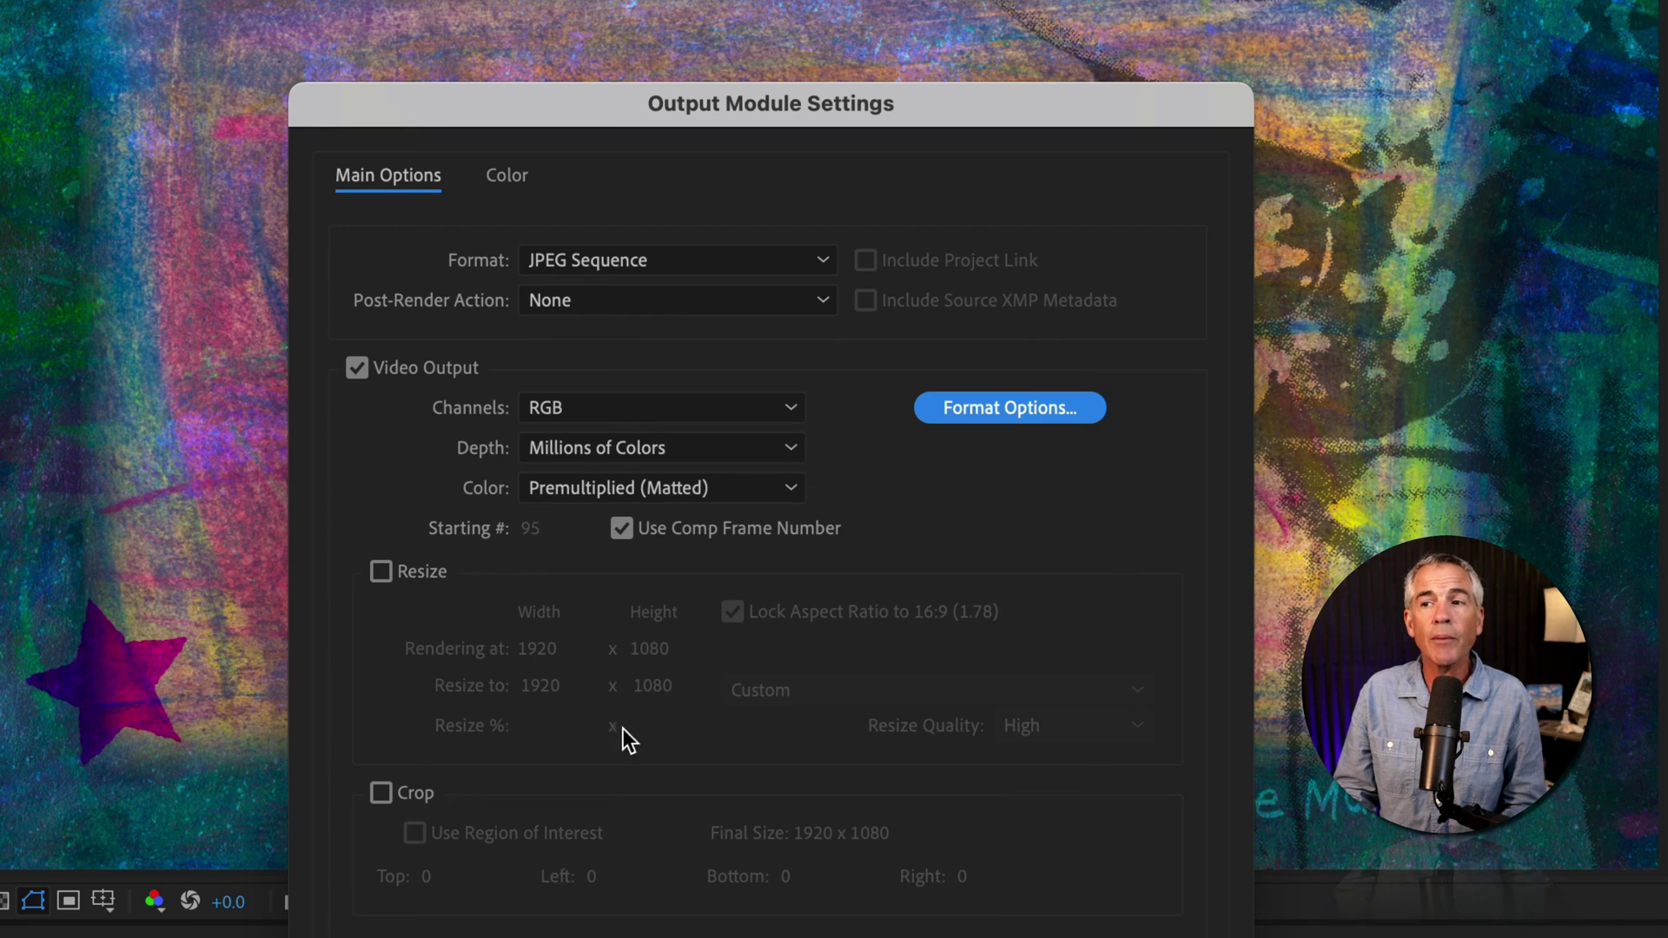
left_click(383, 571)
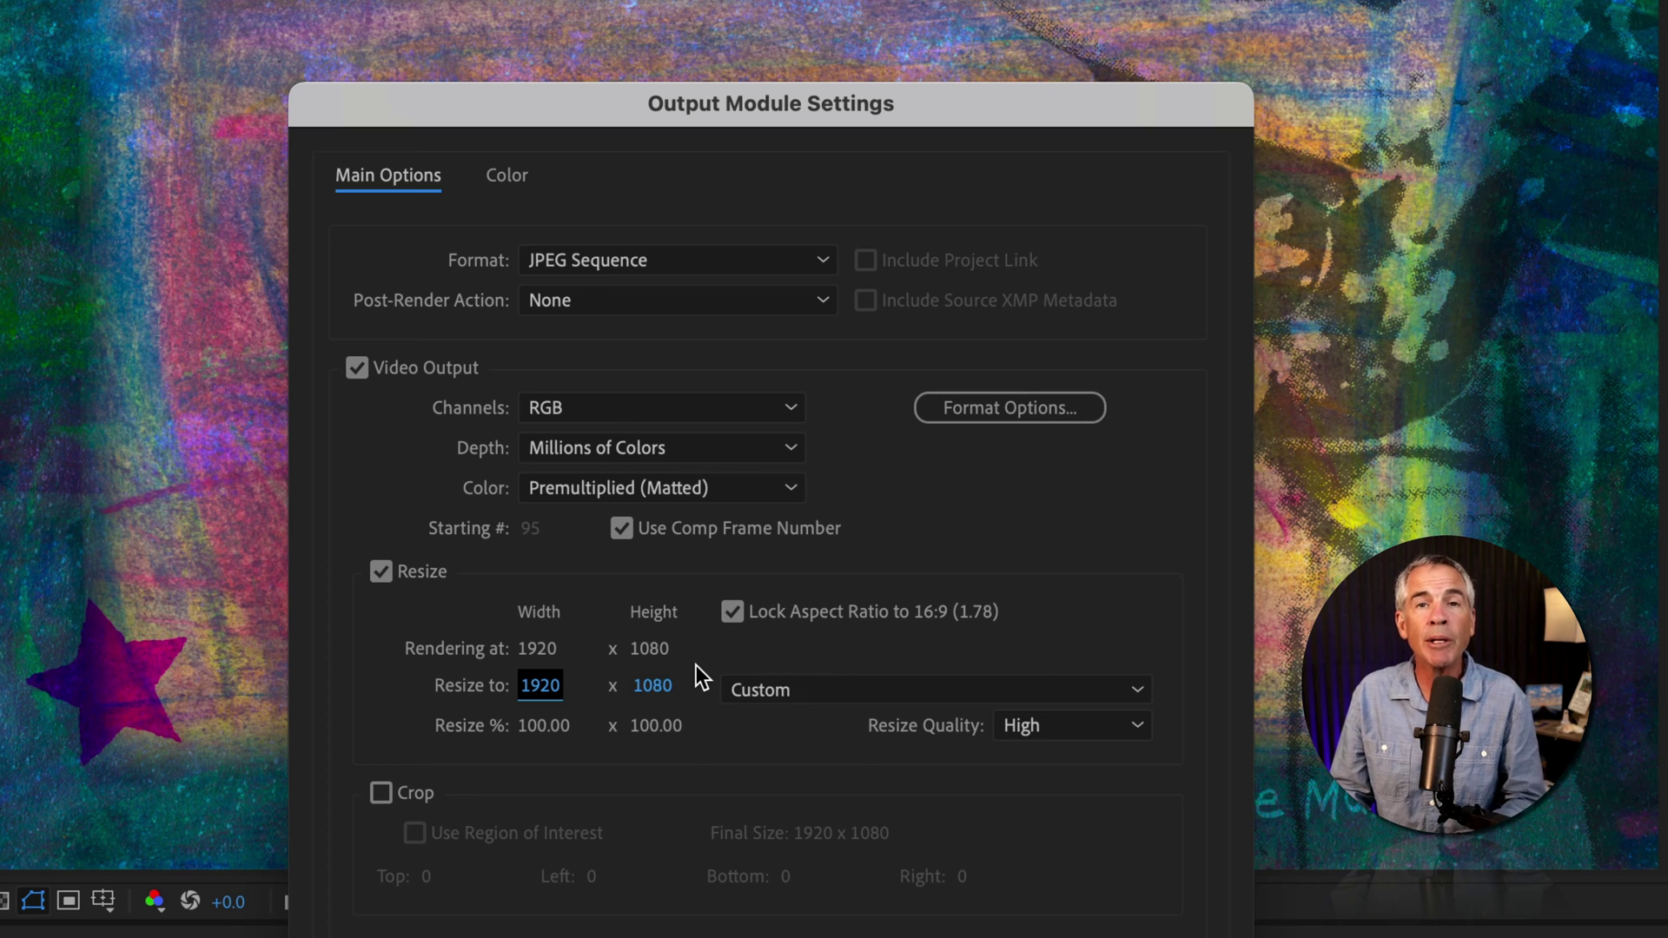
left_click(384, 570)
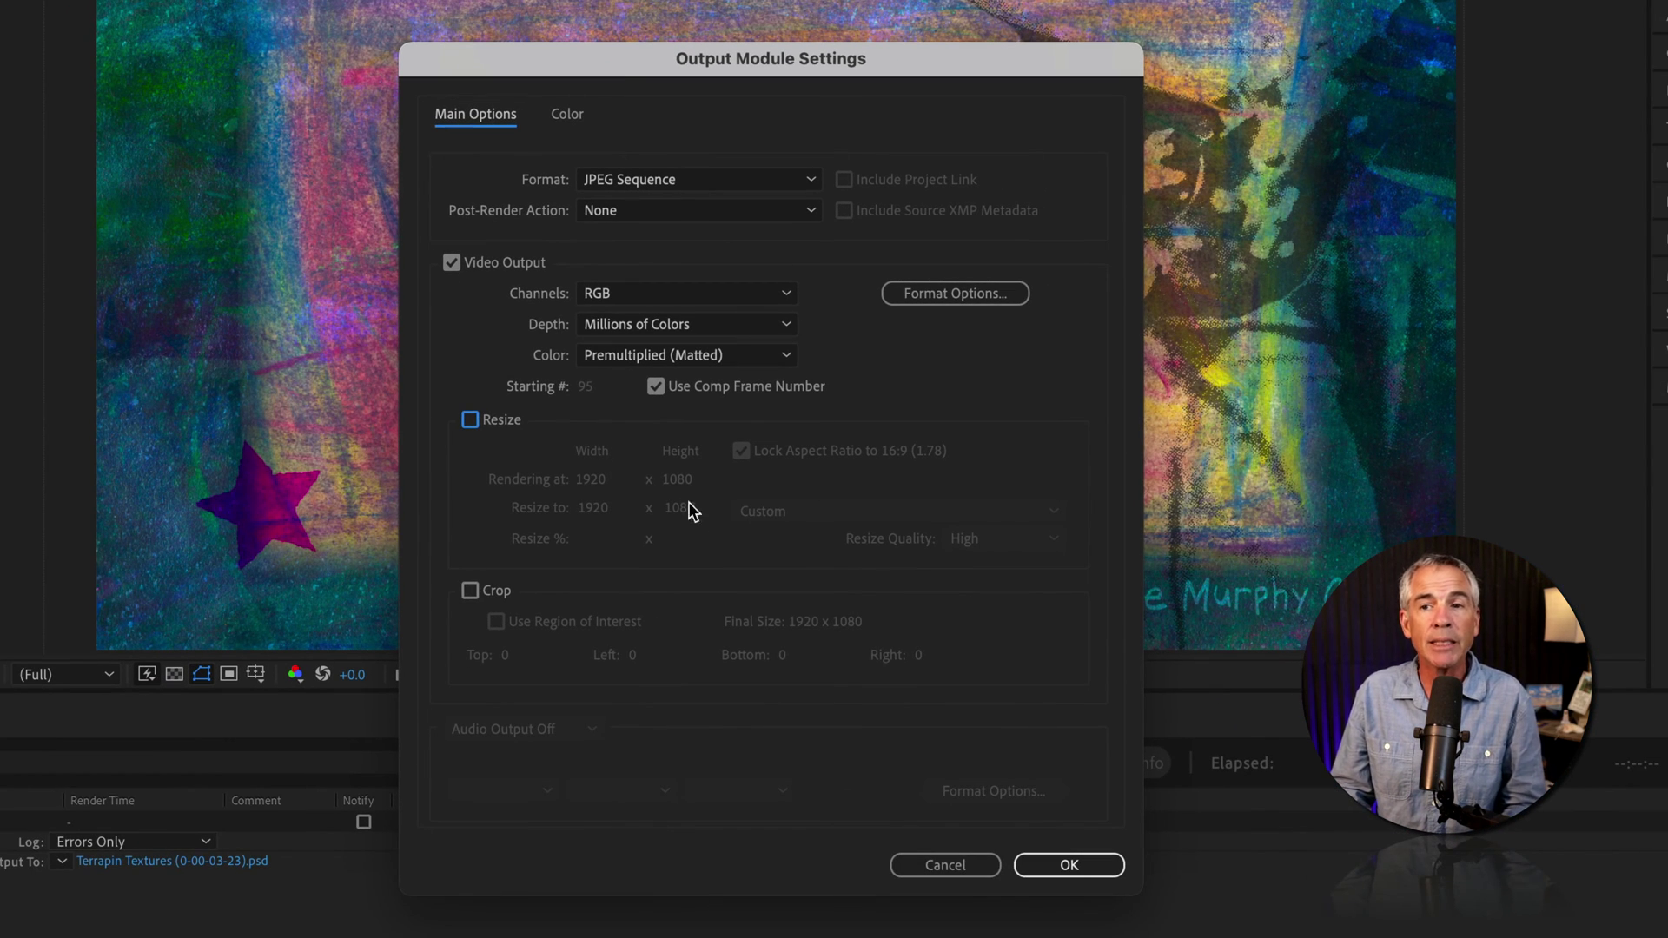
left_click(1086, 860)
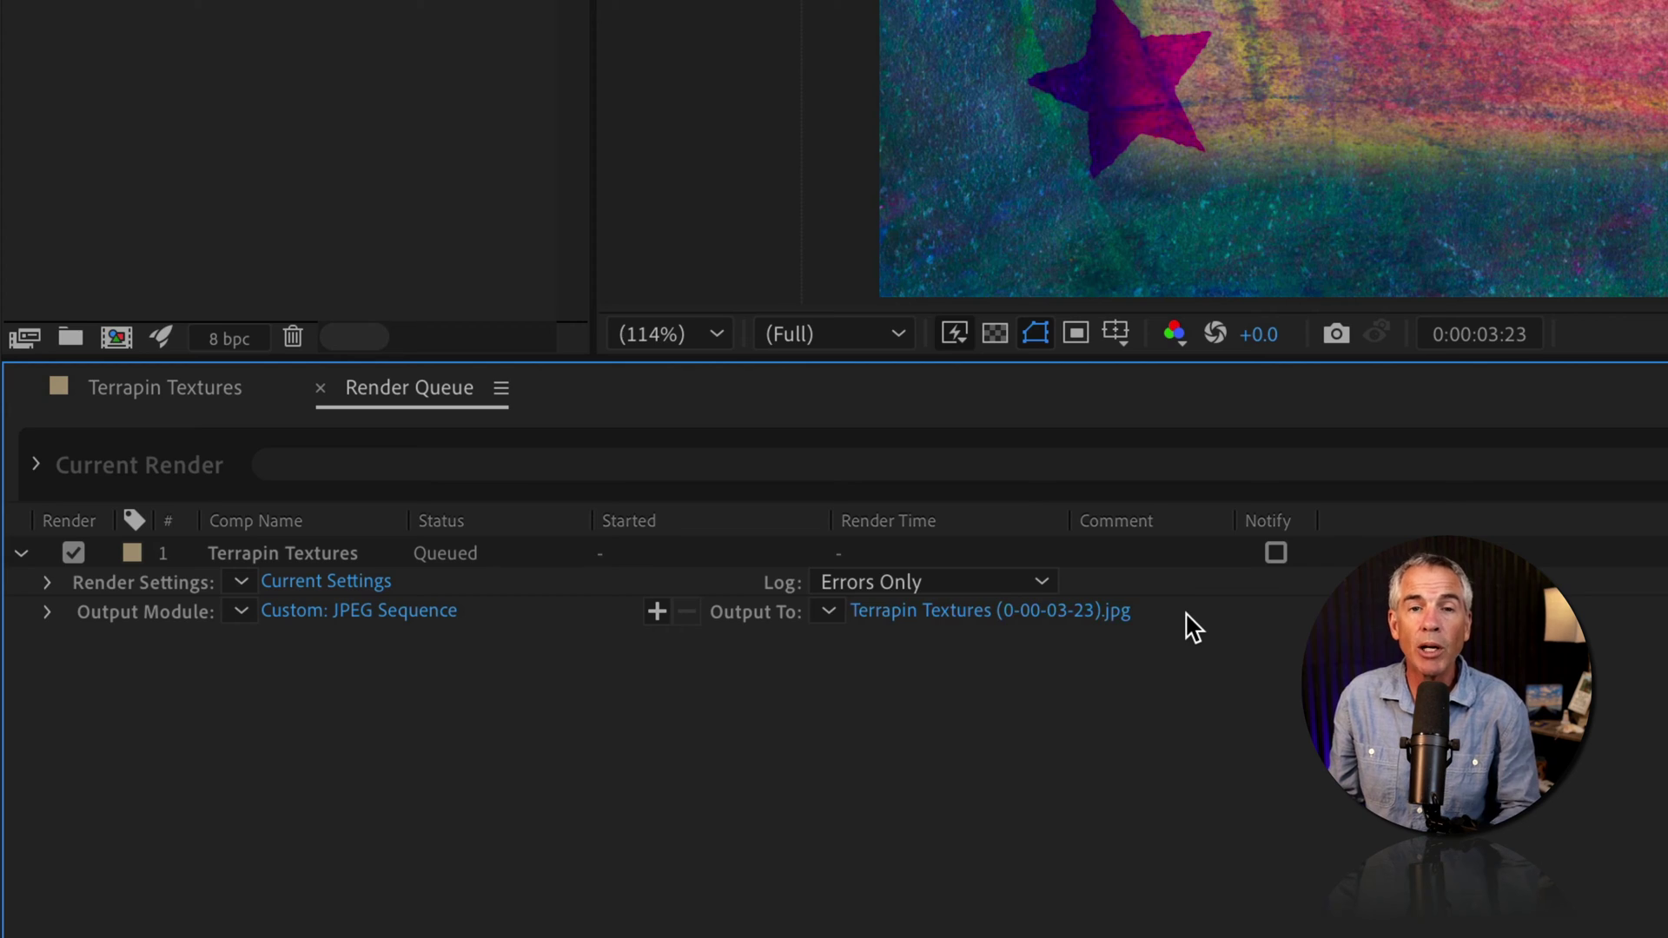
- Create the TT_JPEG output module template from these settings and apply it to the Terrapin Textures render
left_click(359, 610)
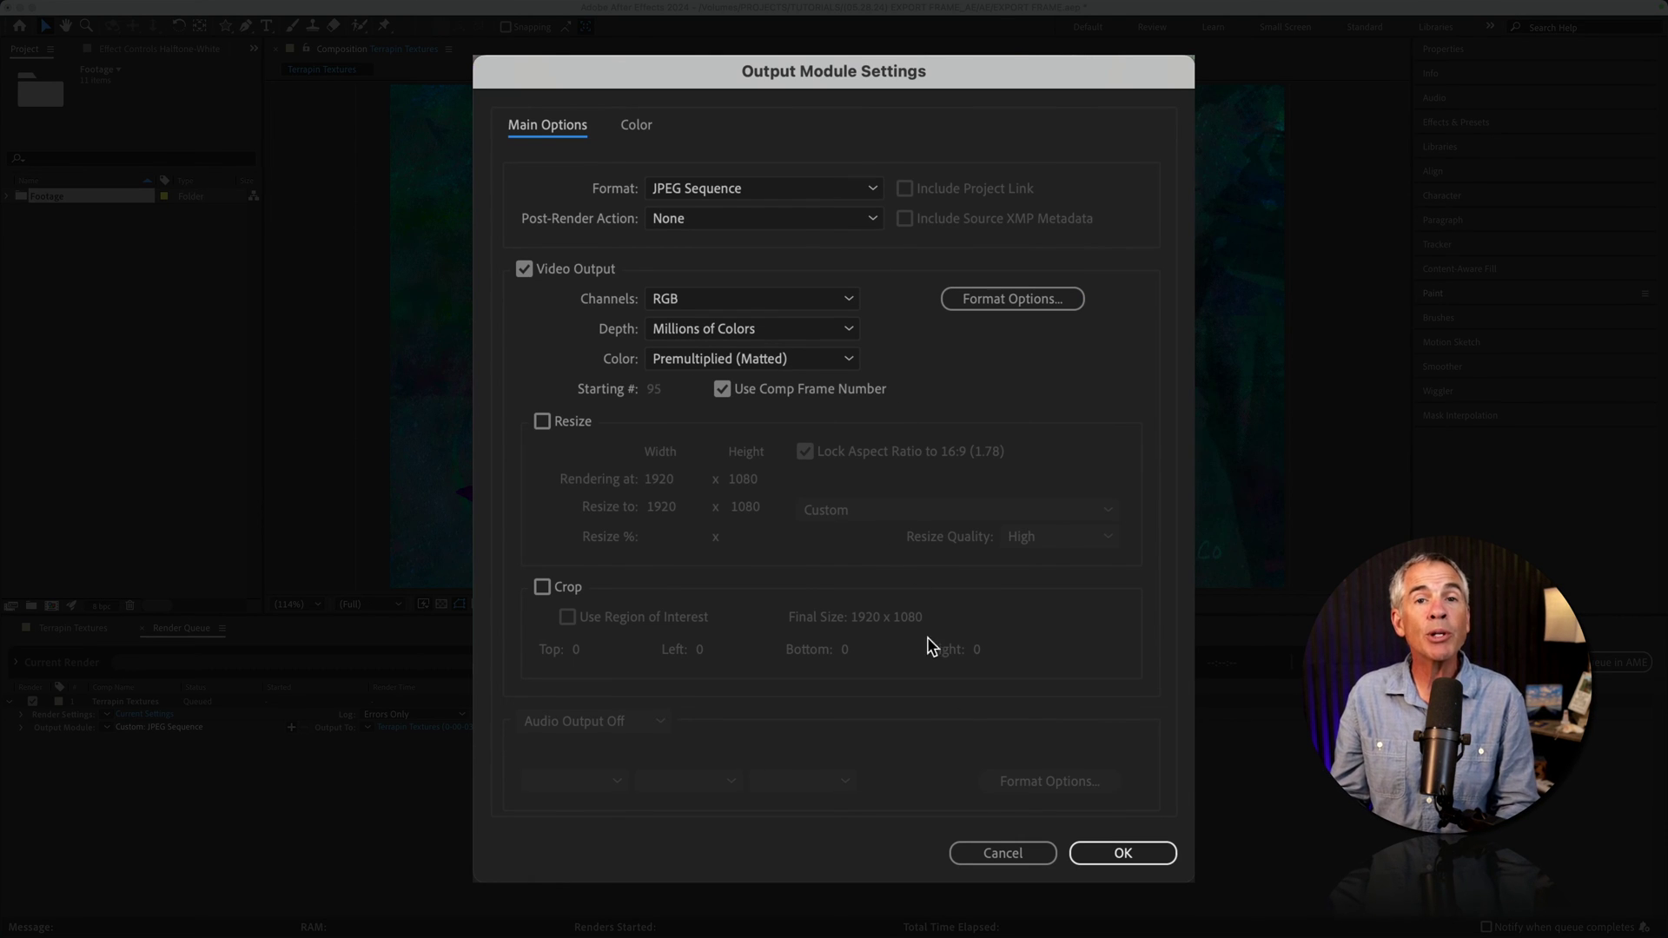
left_click(1101, 850)
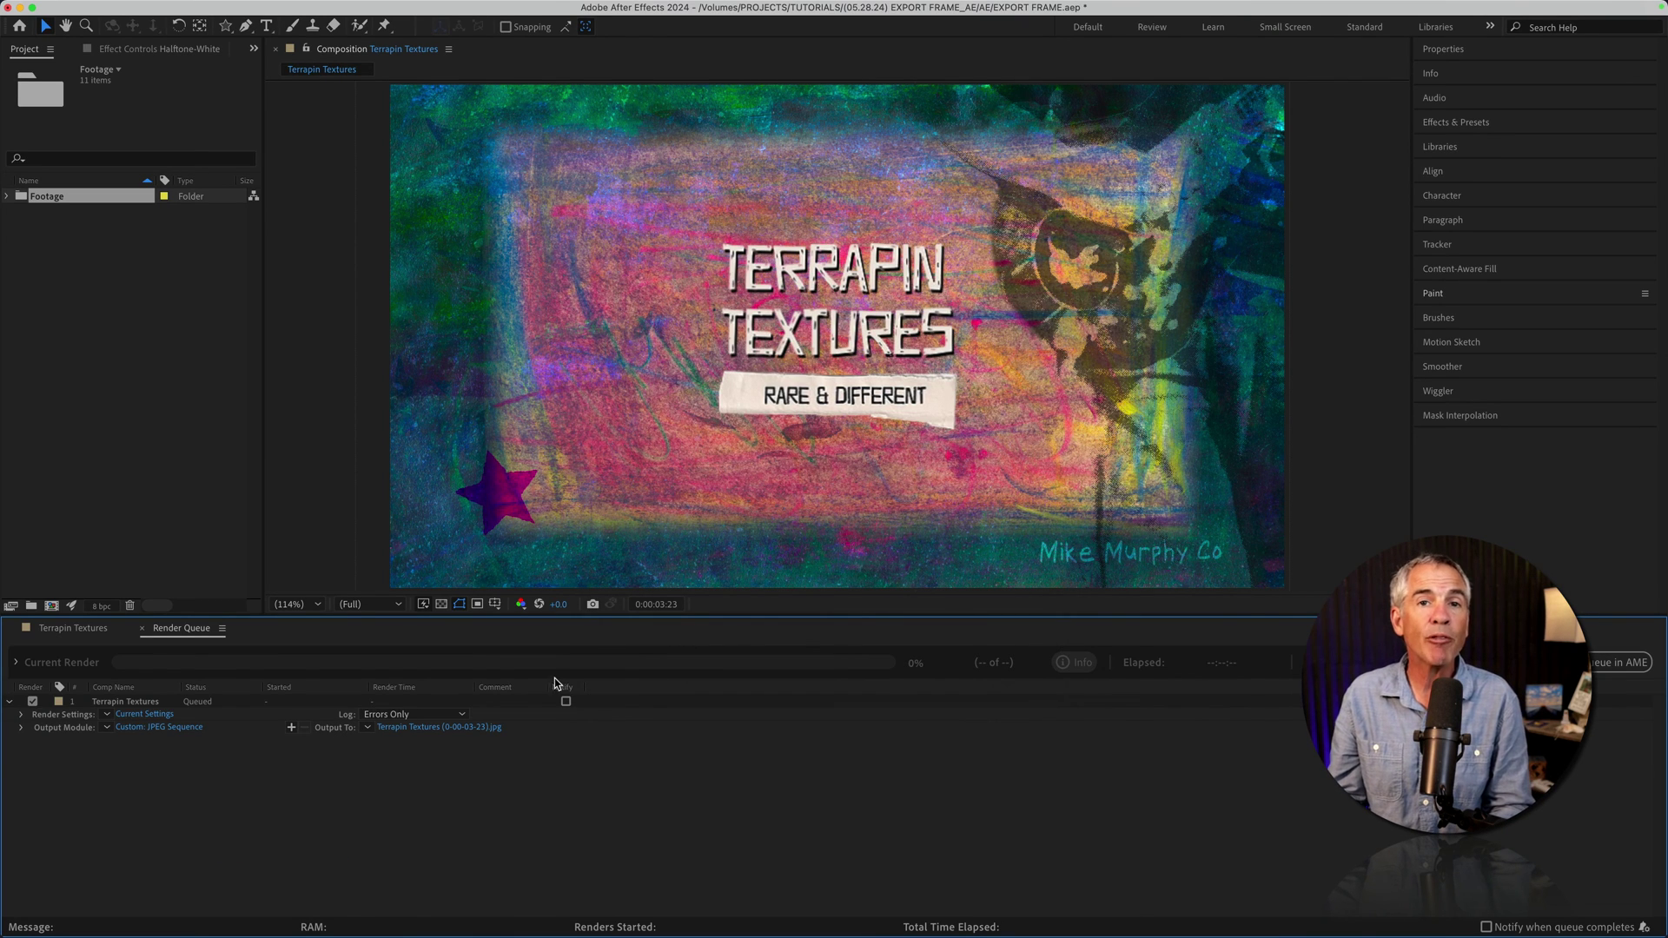
left_click(107, 727)
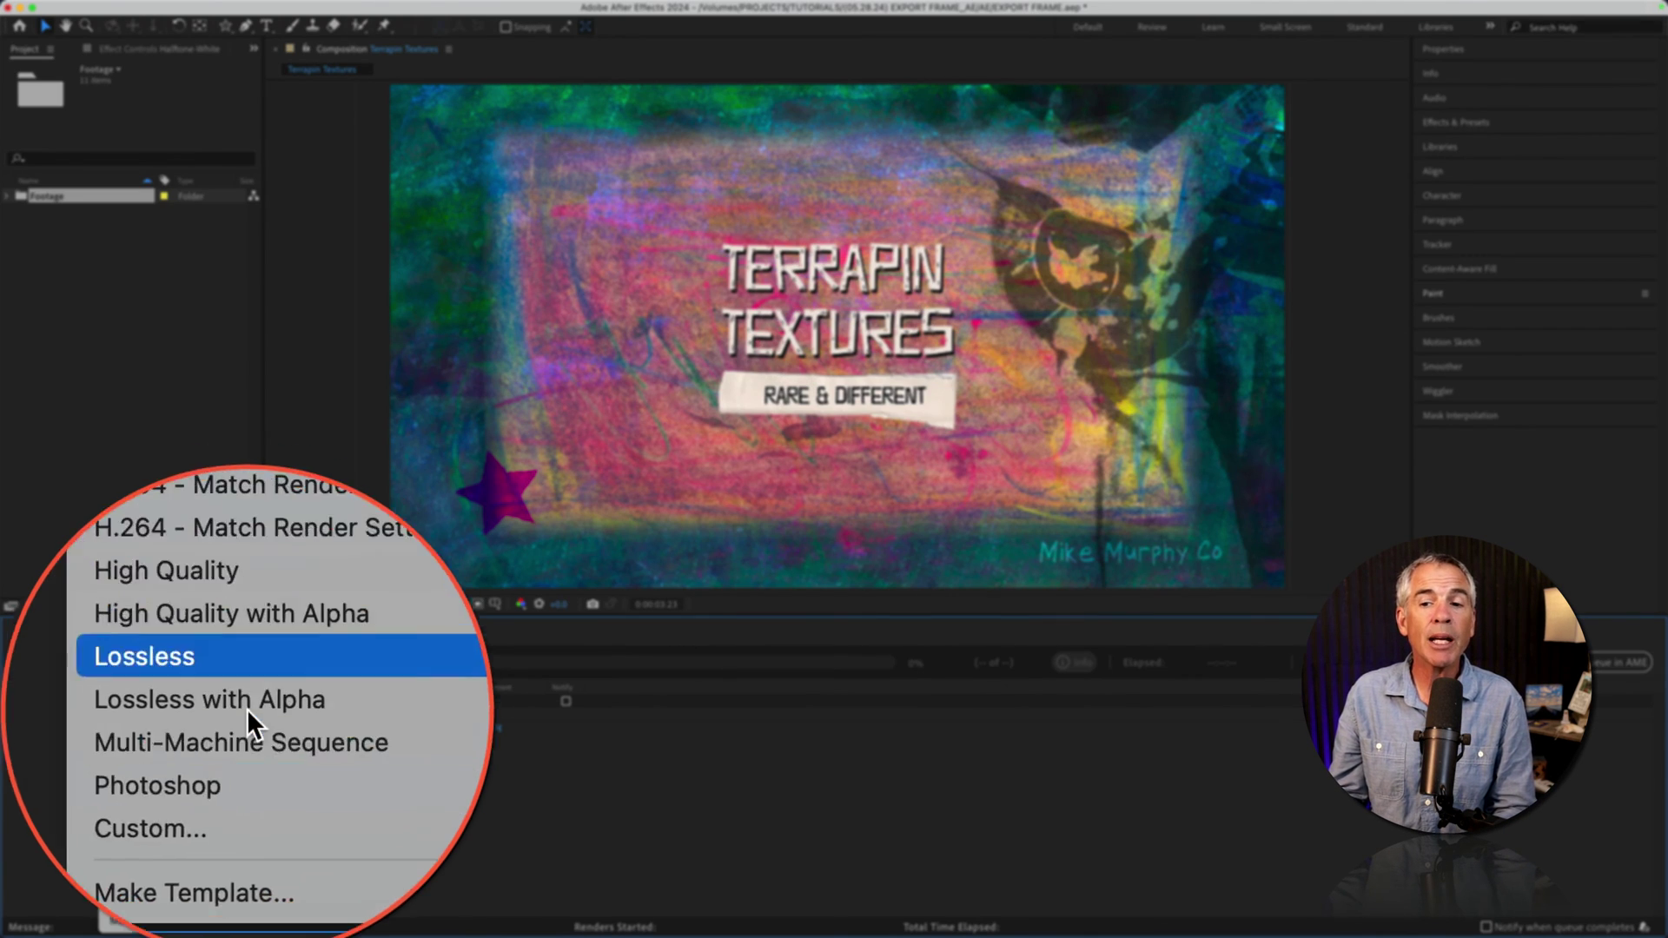
left_click(247, 883)
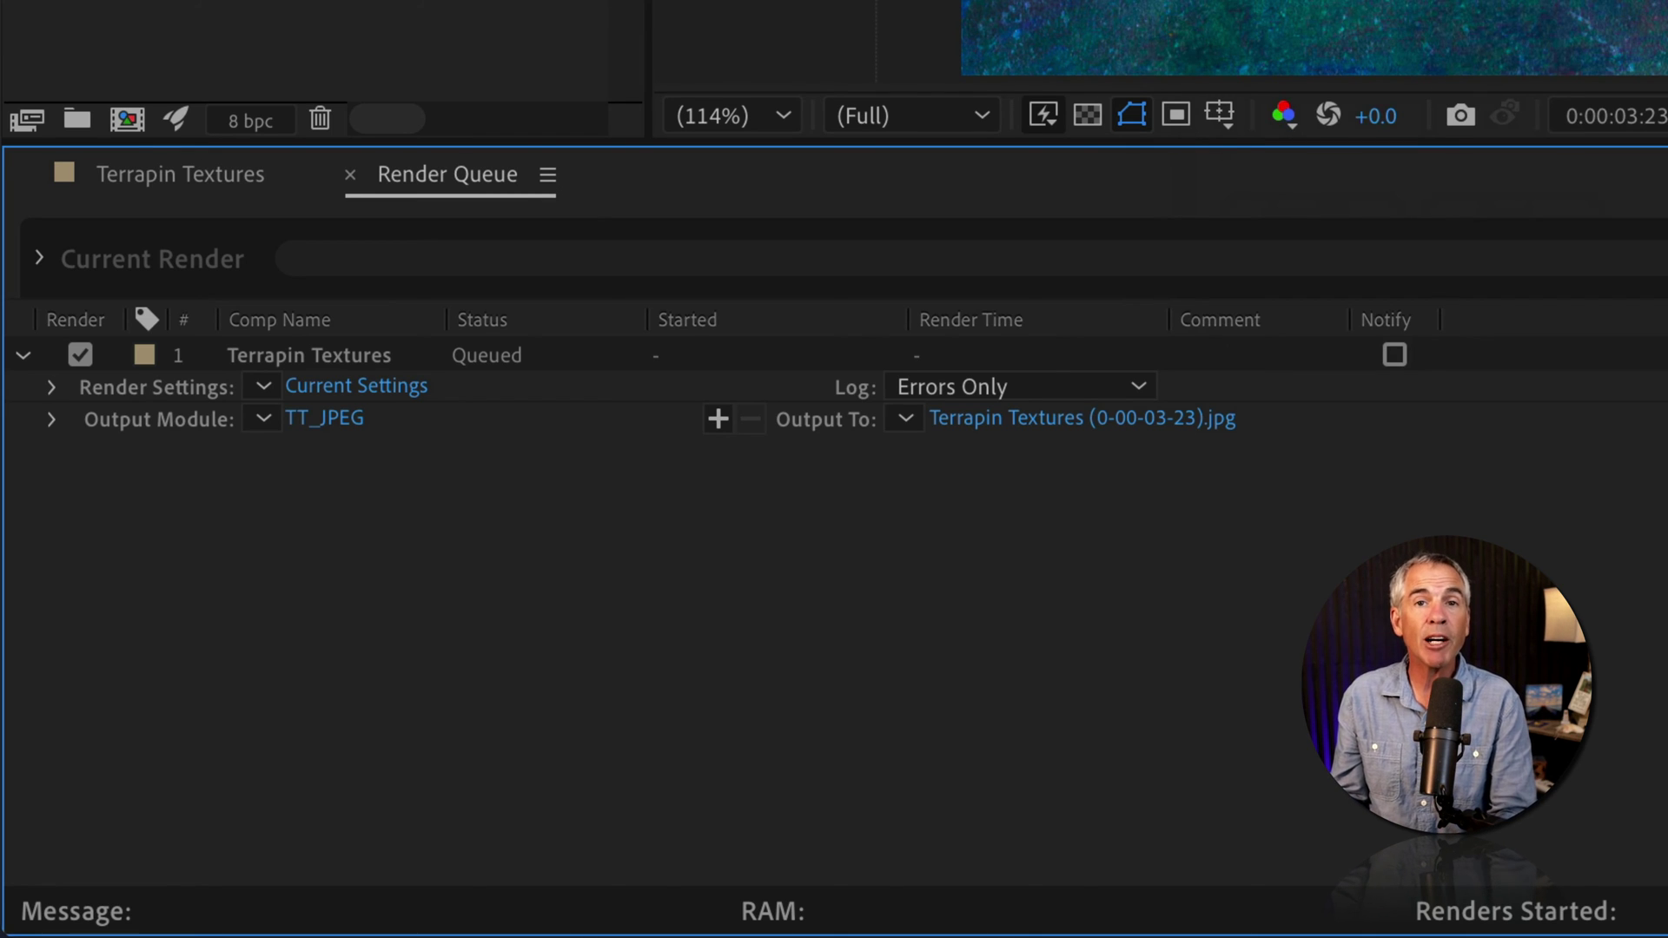
left_click(259, 420)
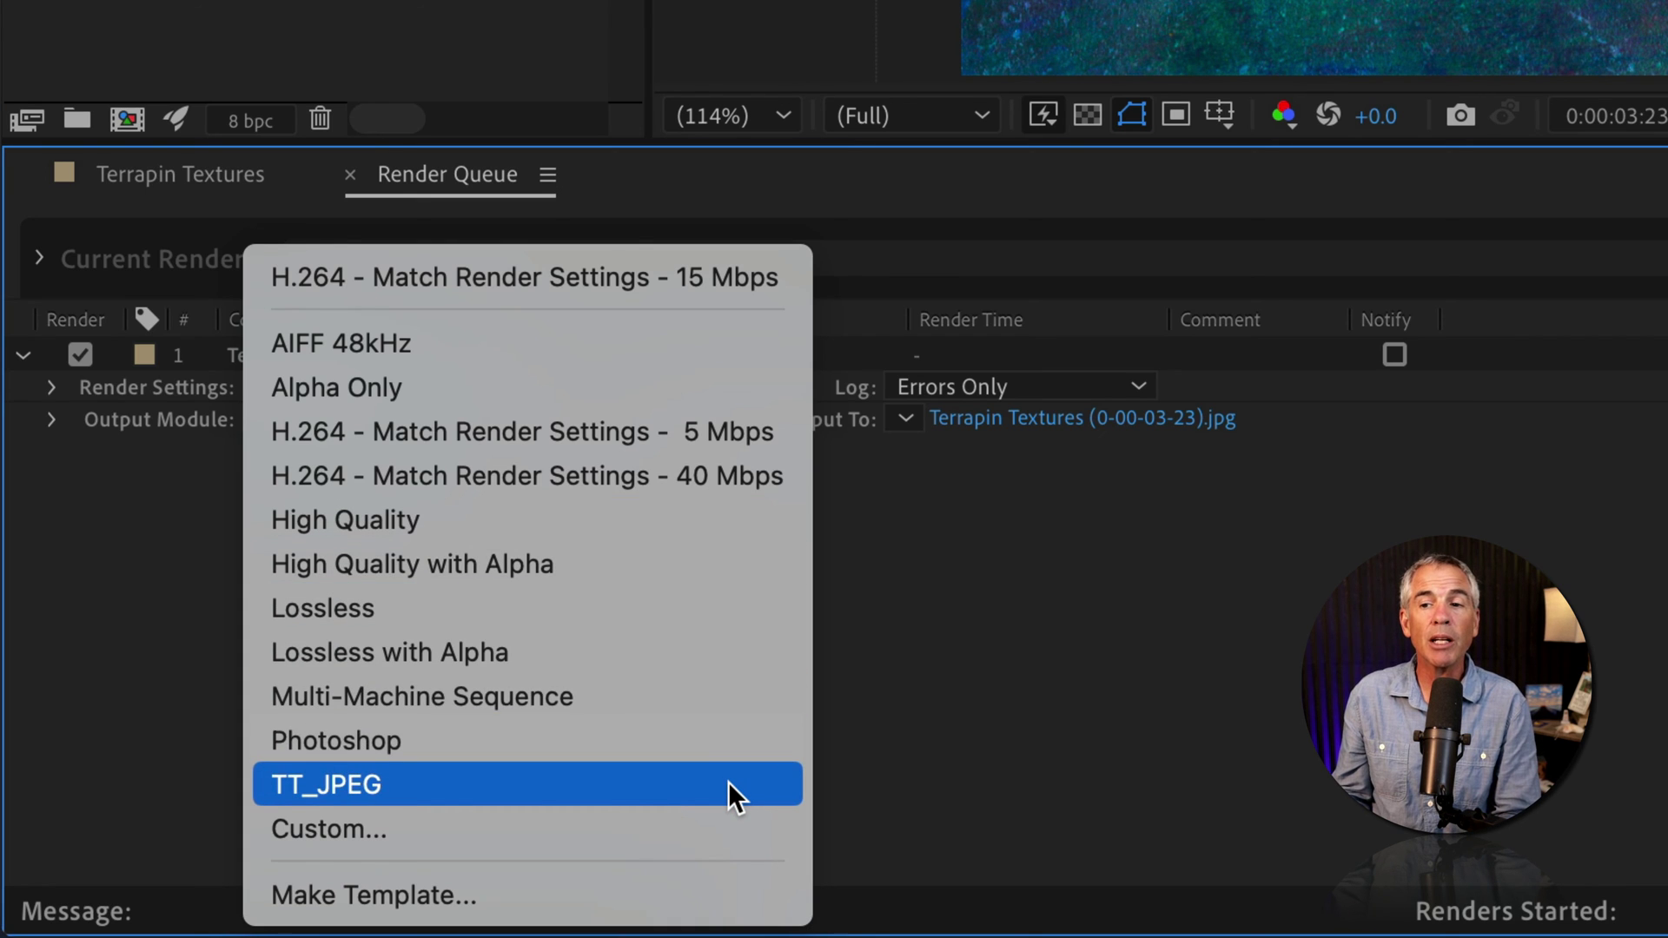
left_click(728, 784)
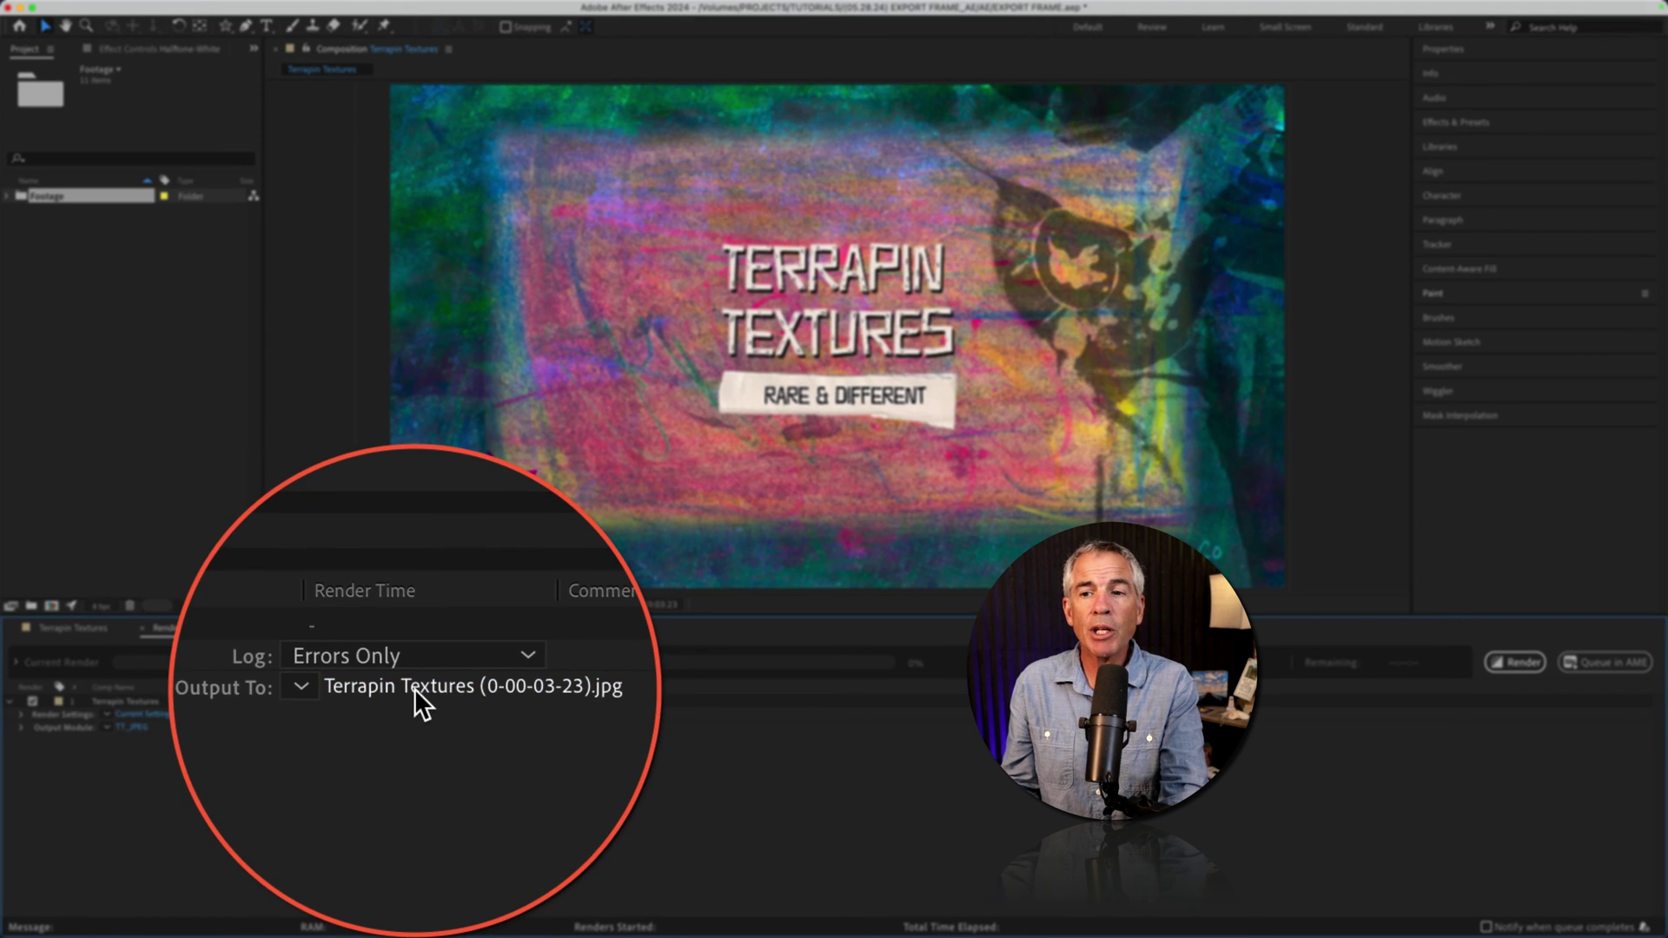
- Set the output to TT_Thumbnail.jpg on the Desktop in JPEG format and start the render
left_click(423, 728)
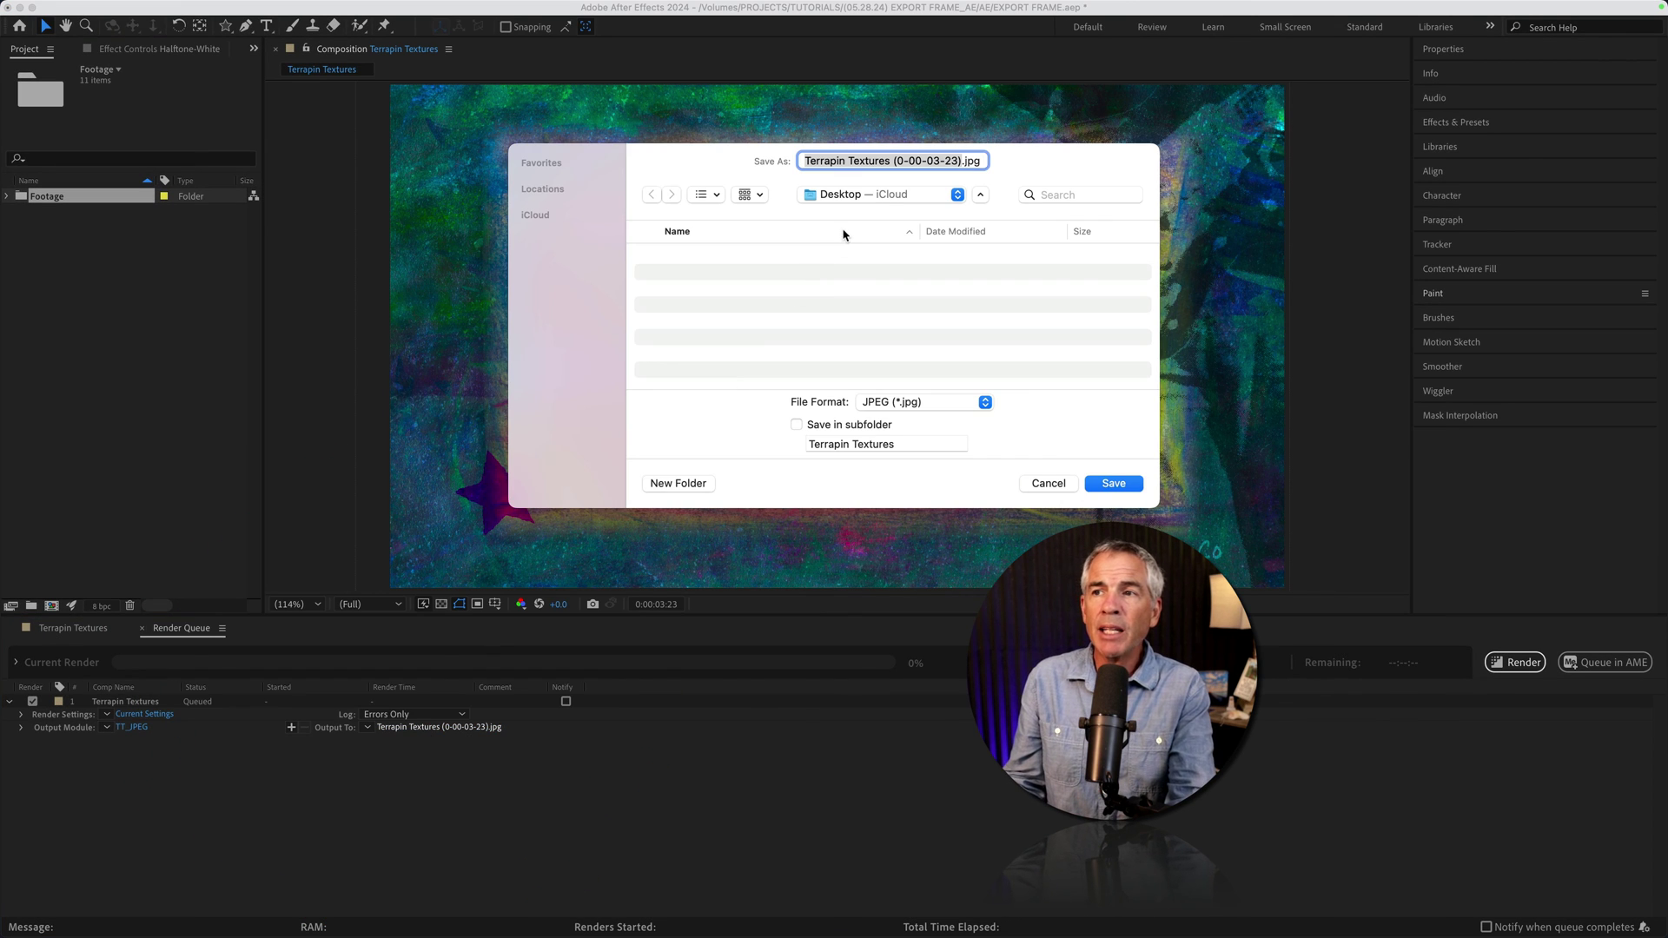
type("TT_Thumbnail")
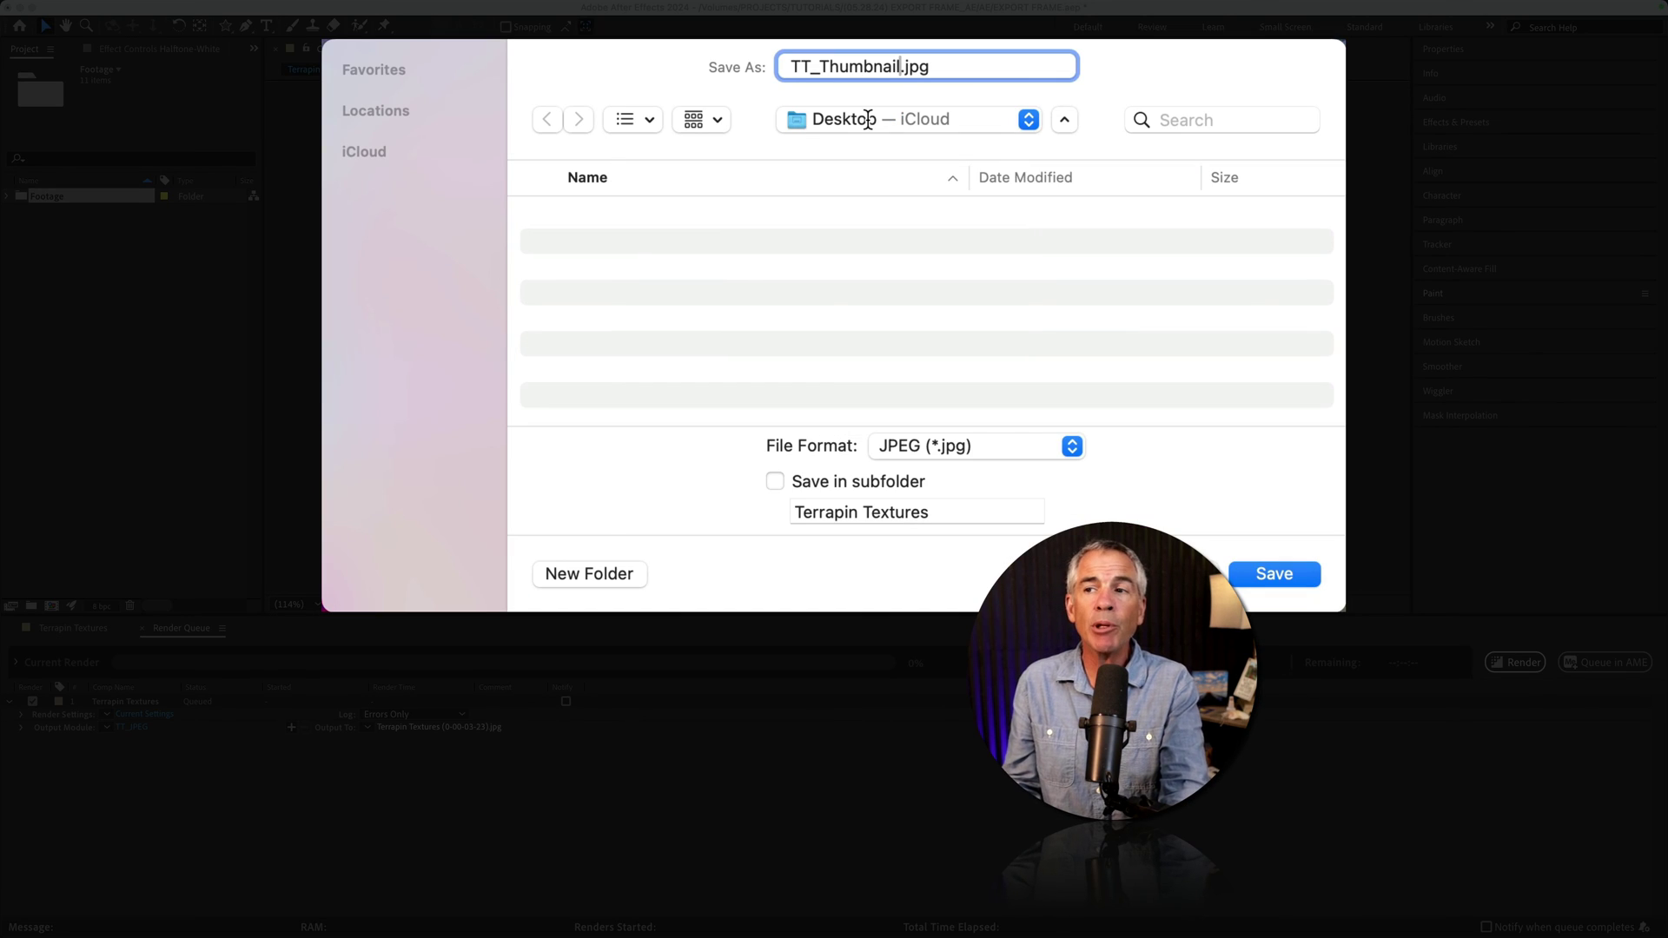
left_click(1054, 444)
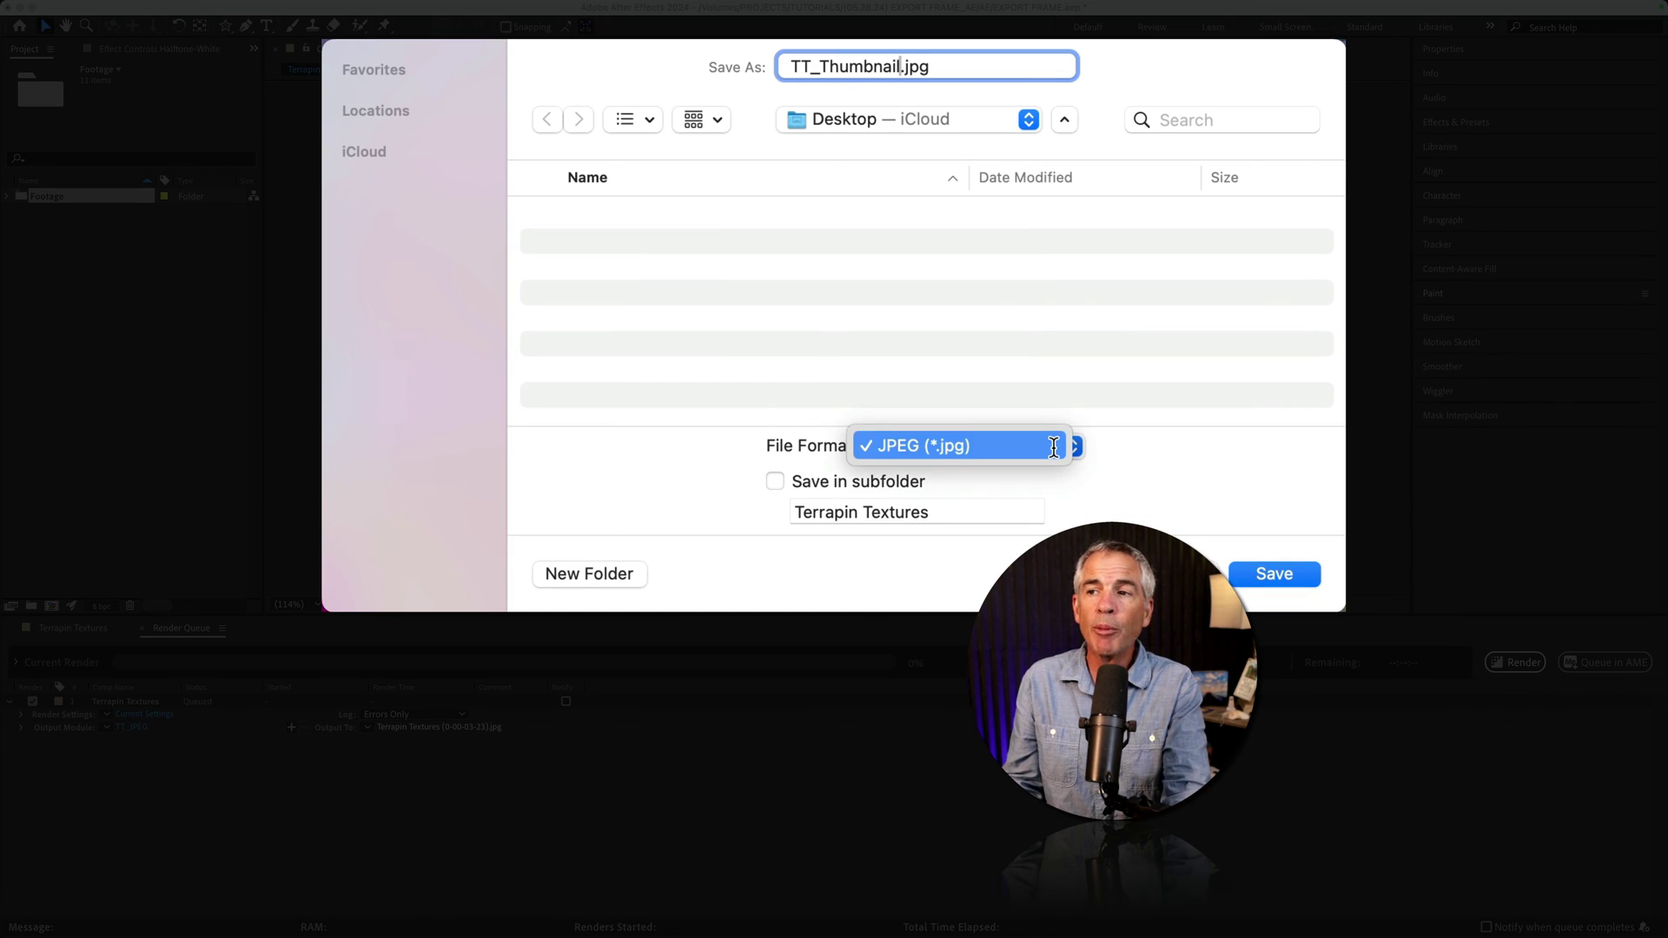
left_click(1054, 446)
left_click(1273, 574)
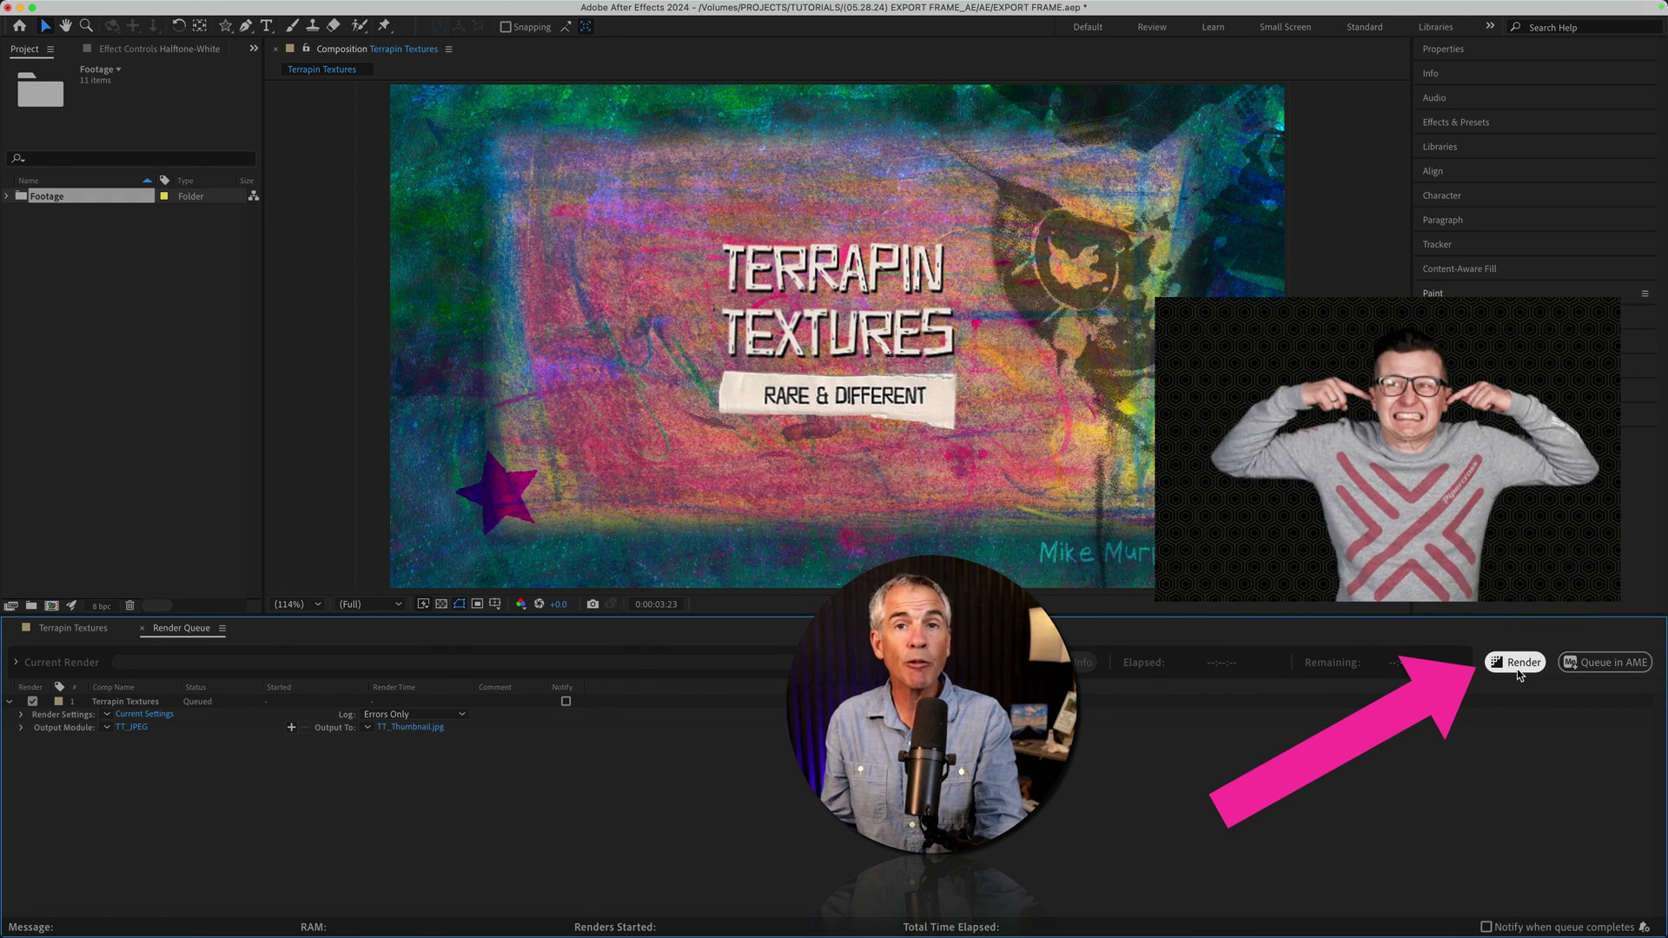
left_click(1518, 671)
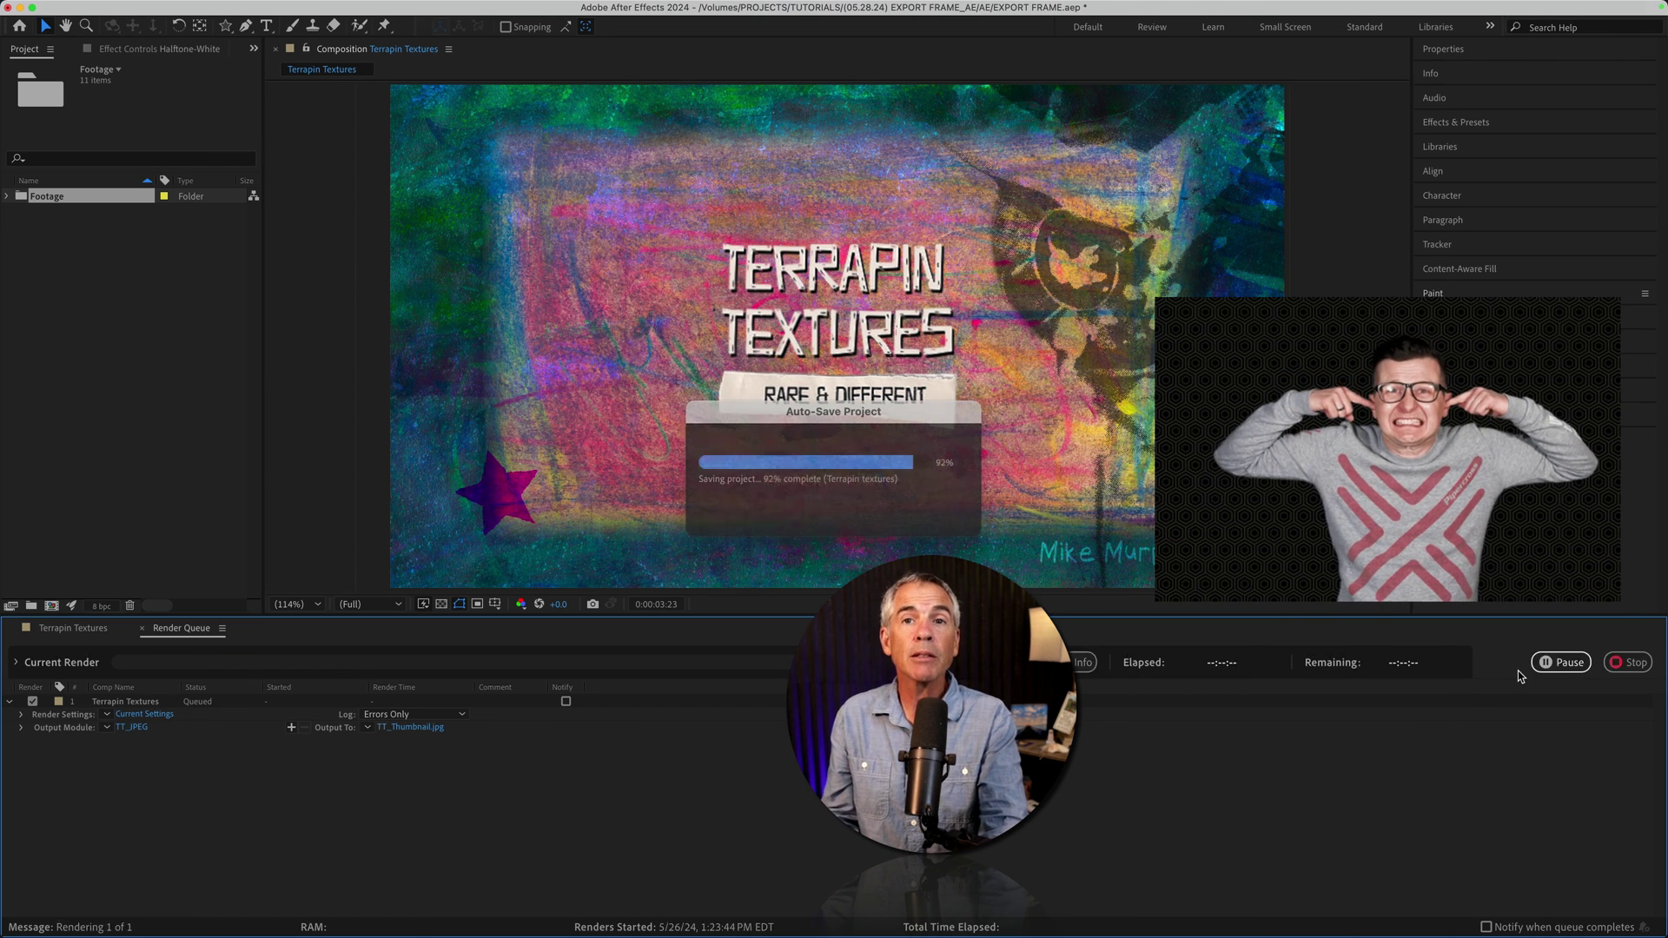
- Show the desktop, move TT_Thumbnail.jpg to mid-screen, and preview it in Quick Look
key("ctrl+Left")
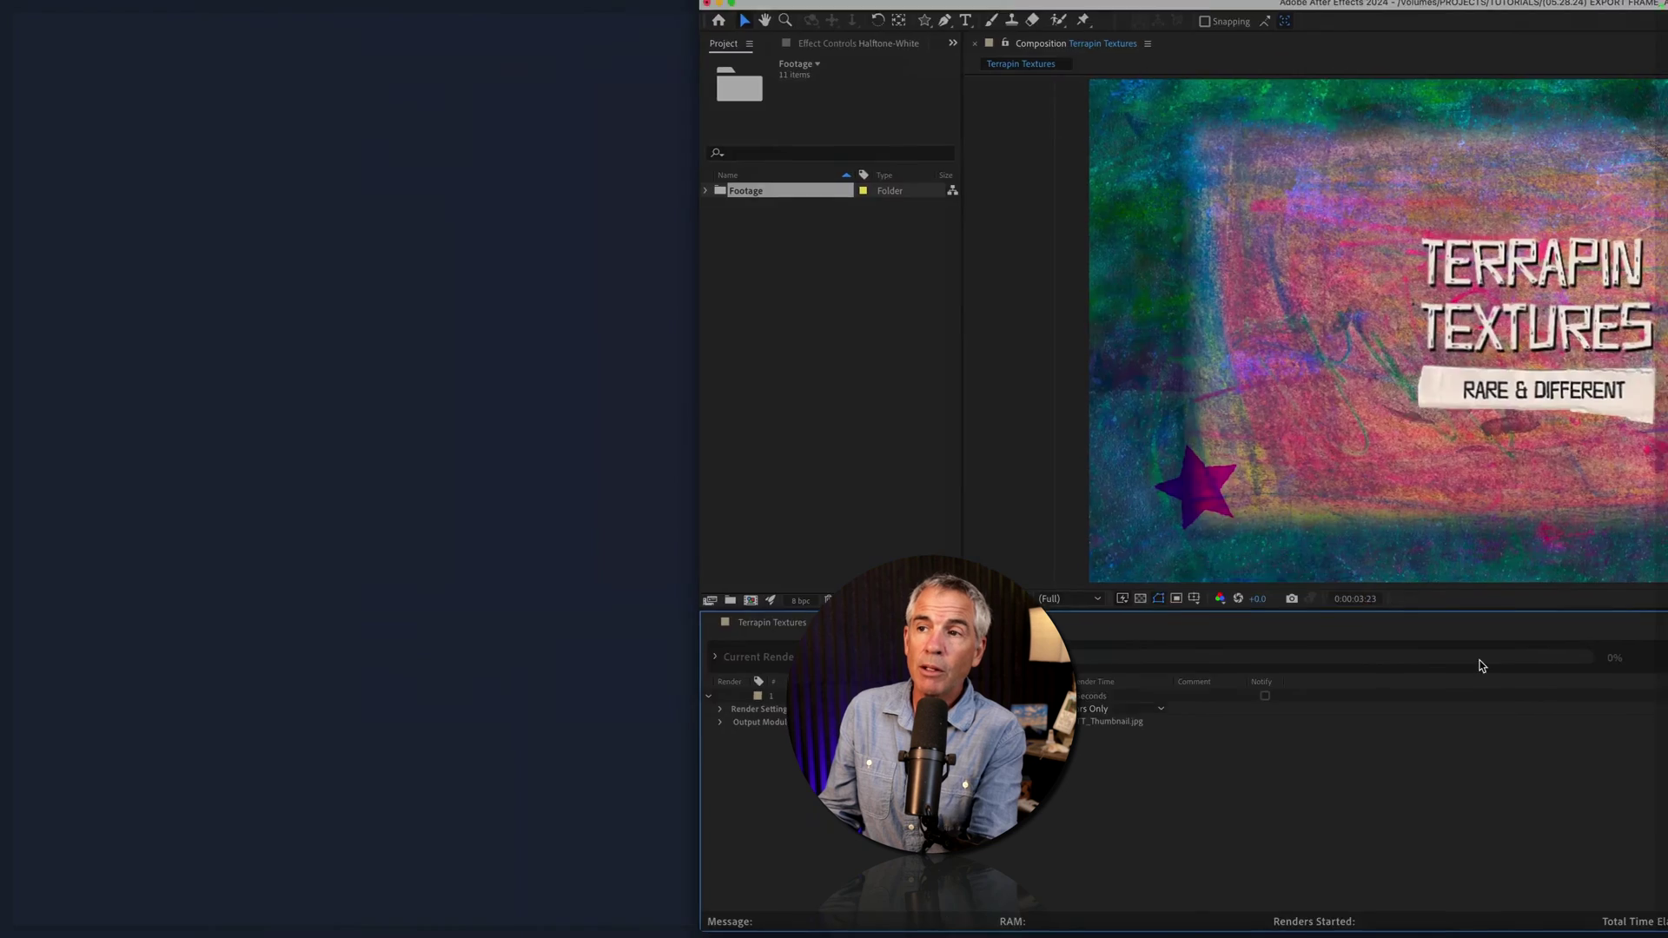
left_click_drag(1613, 39, 780, 420)
key("space")
key("space")
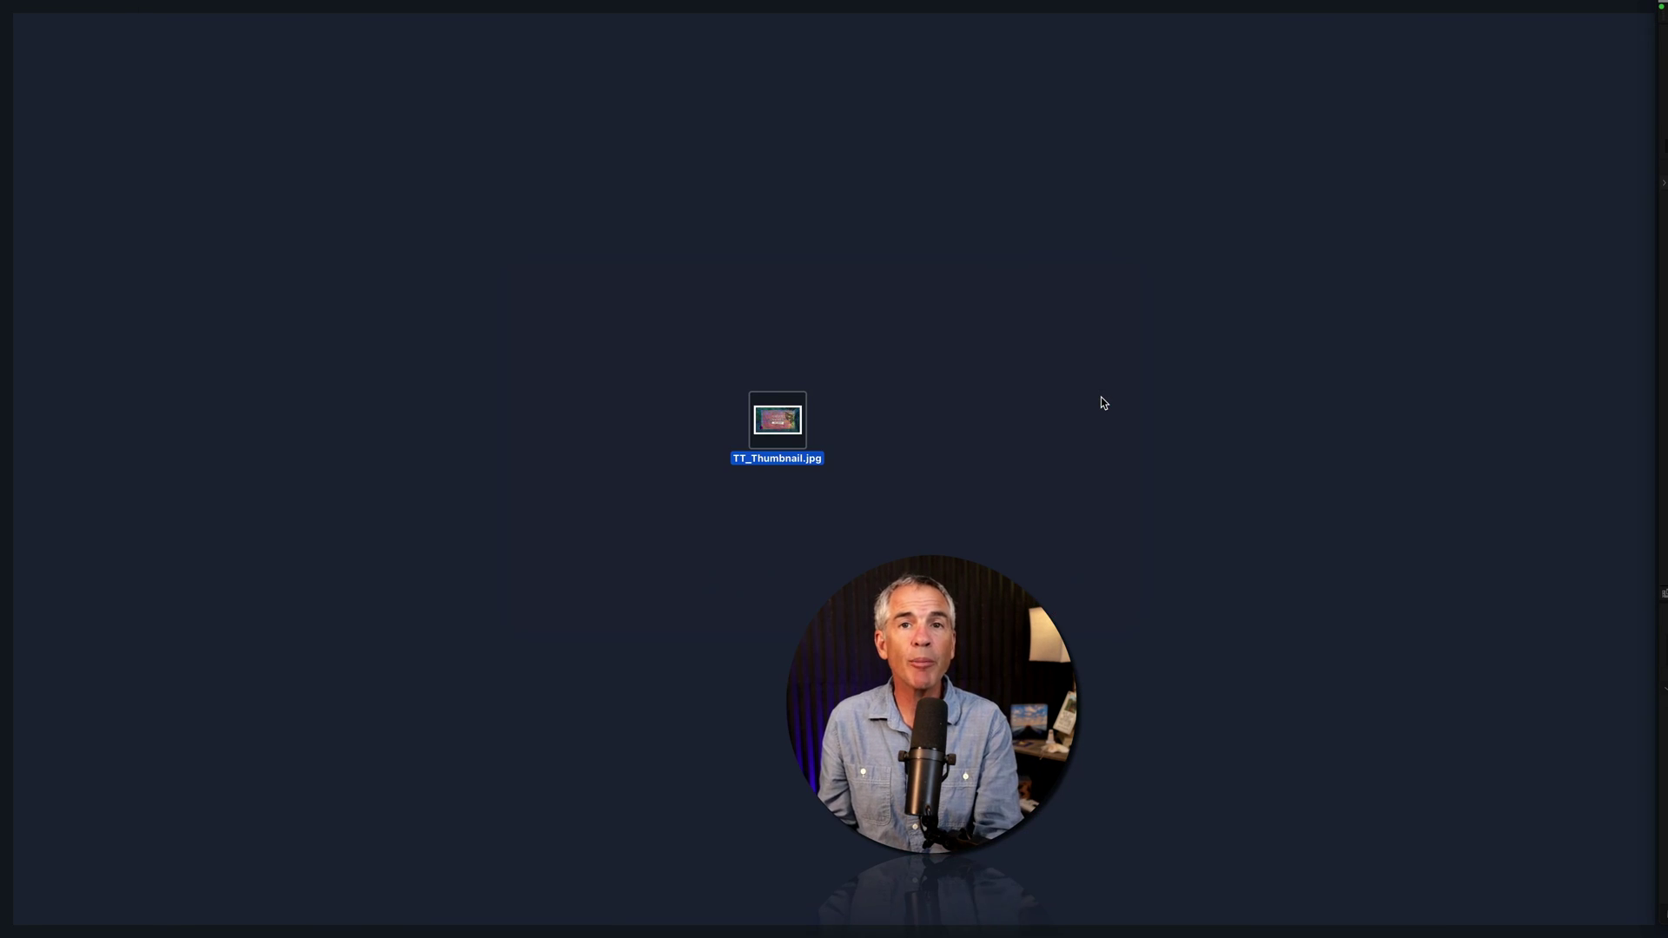